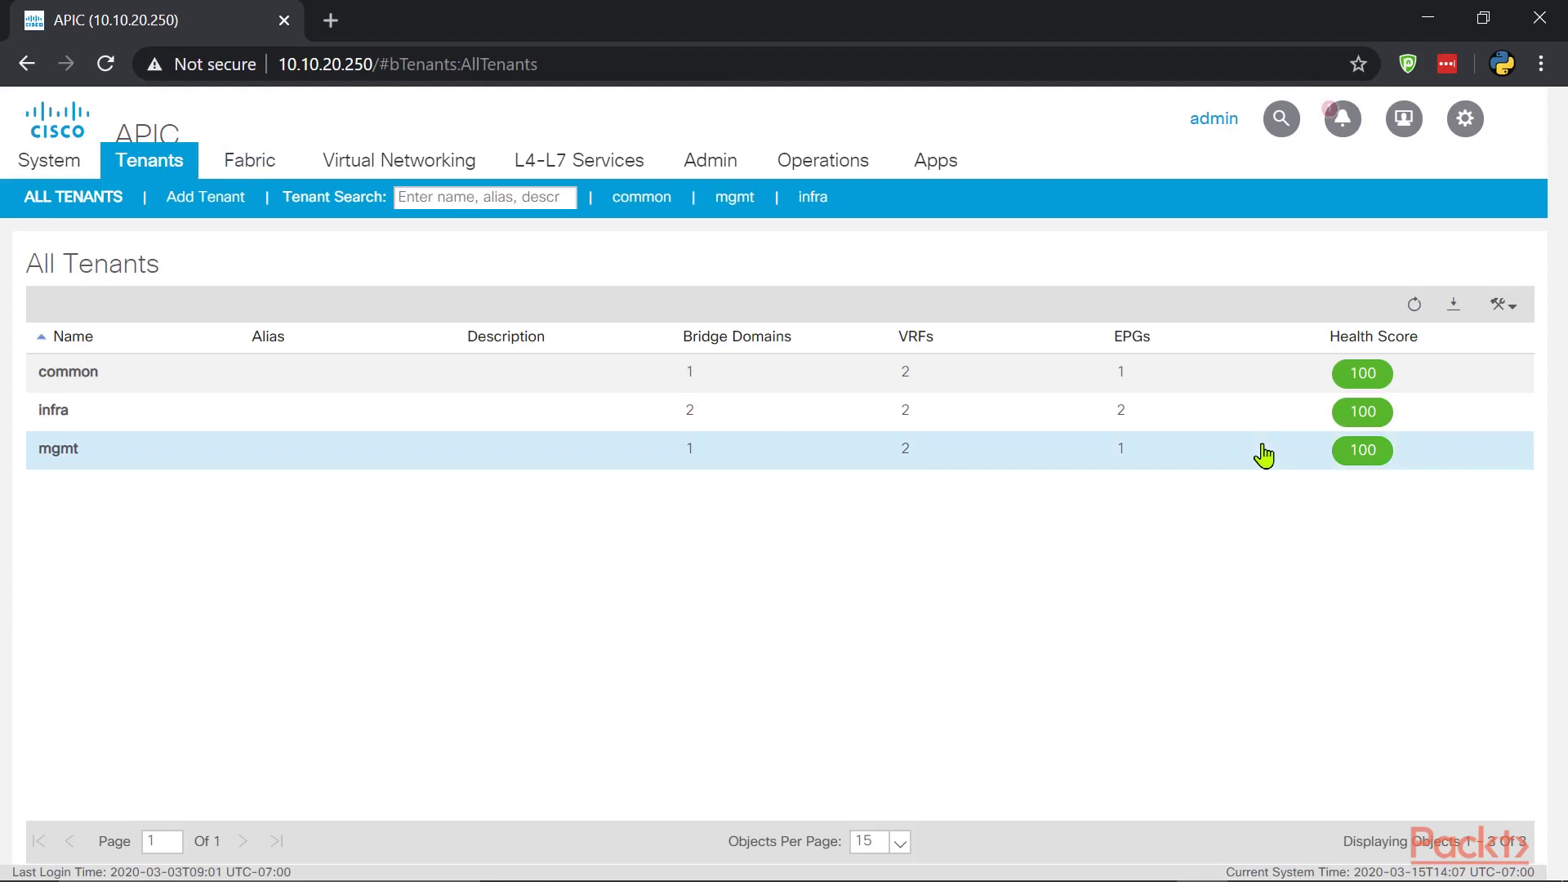
Step: Create a tenant named WebSrv-Farm with a VRF named WebSrv-Farm-VRF
left_click(206, 196)
left_click(583, 181)
type("We")
type("bSrv-Tena")
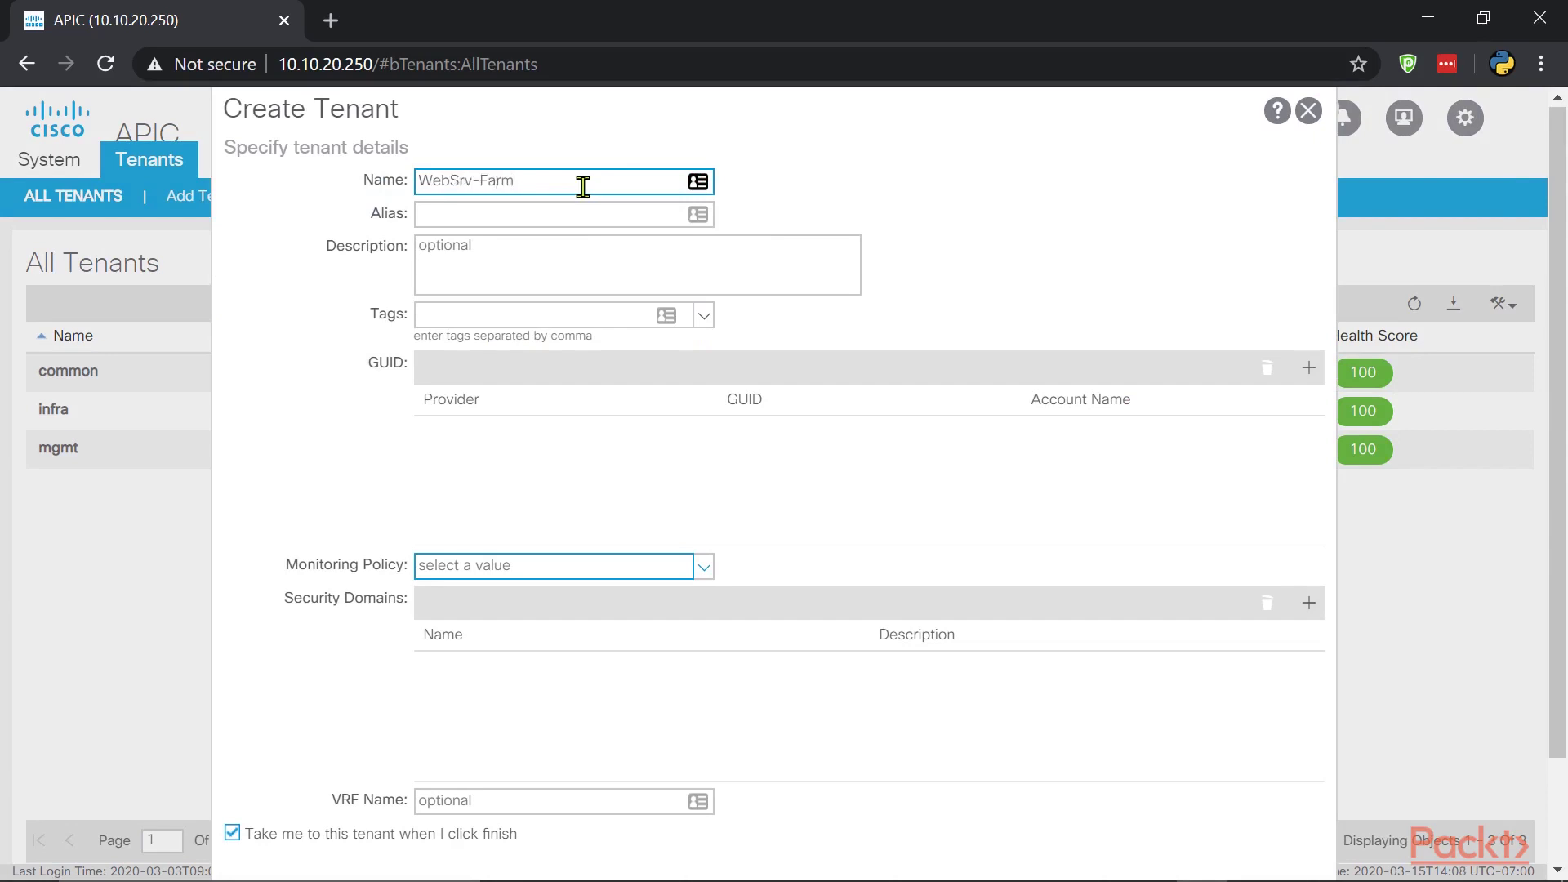
left_click(437, 800)
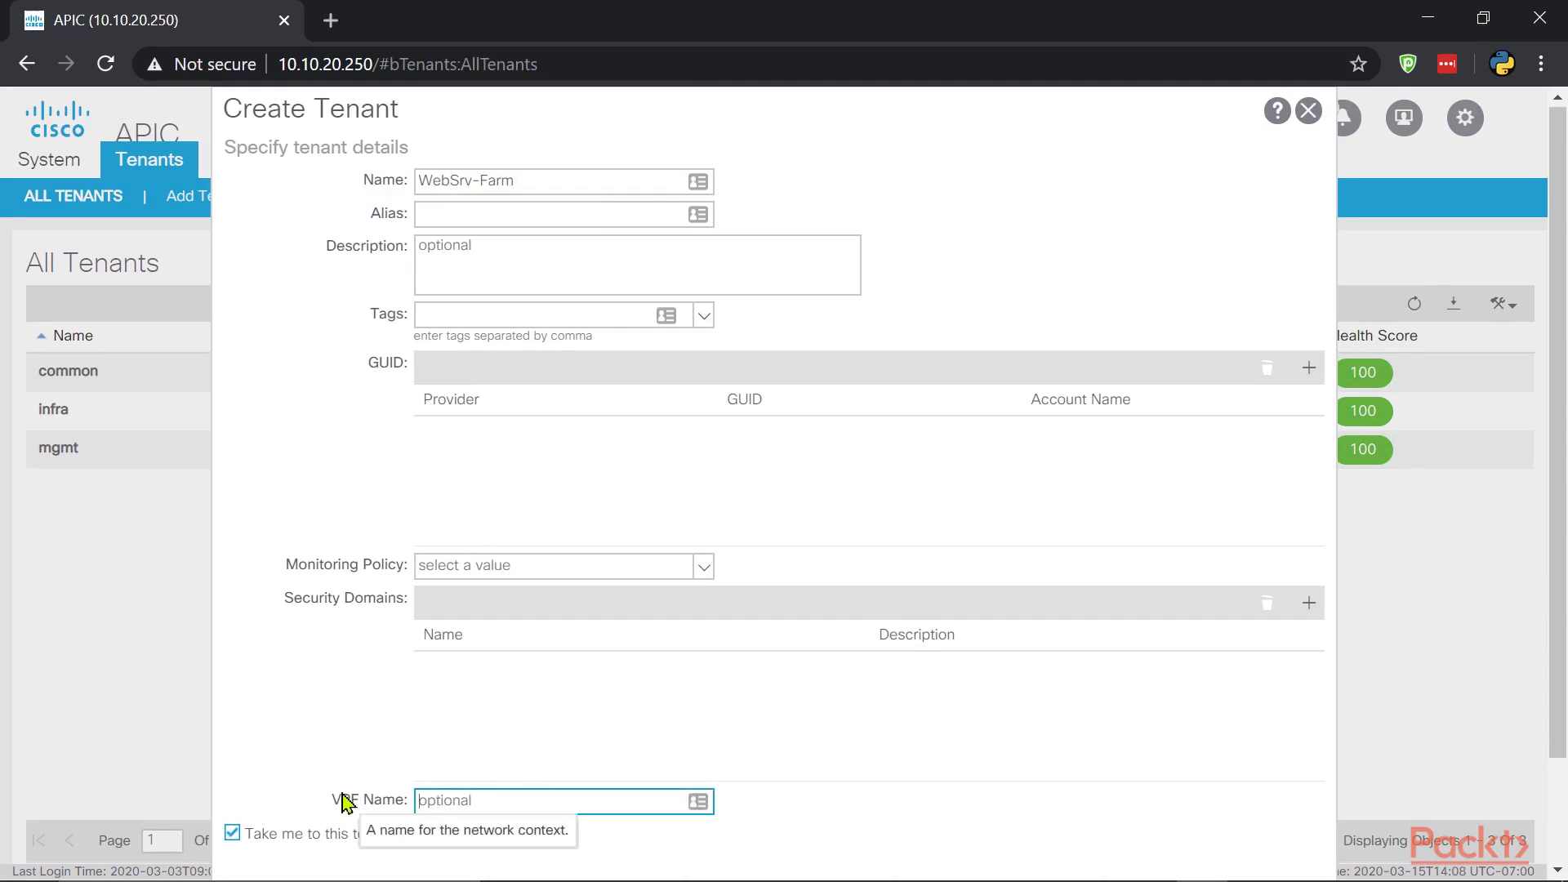
type("WebSrv")
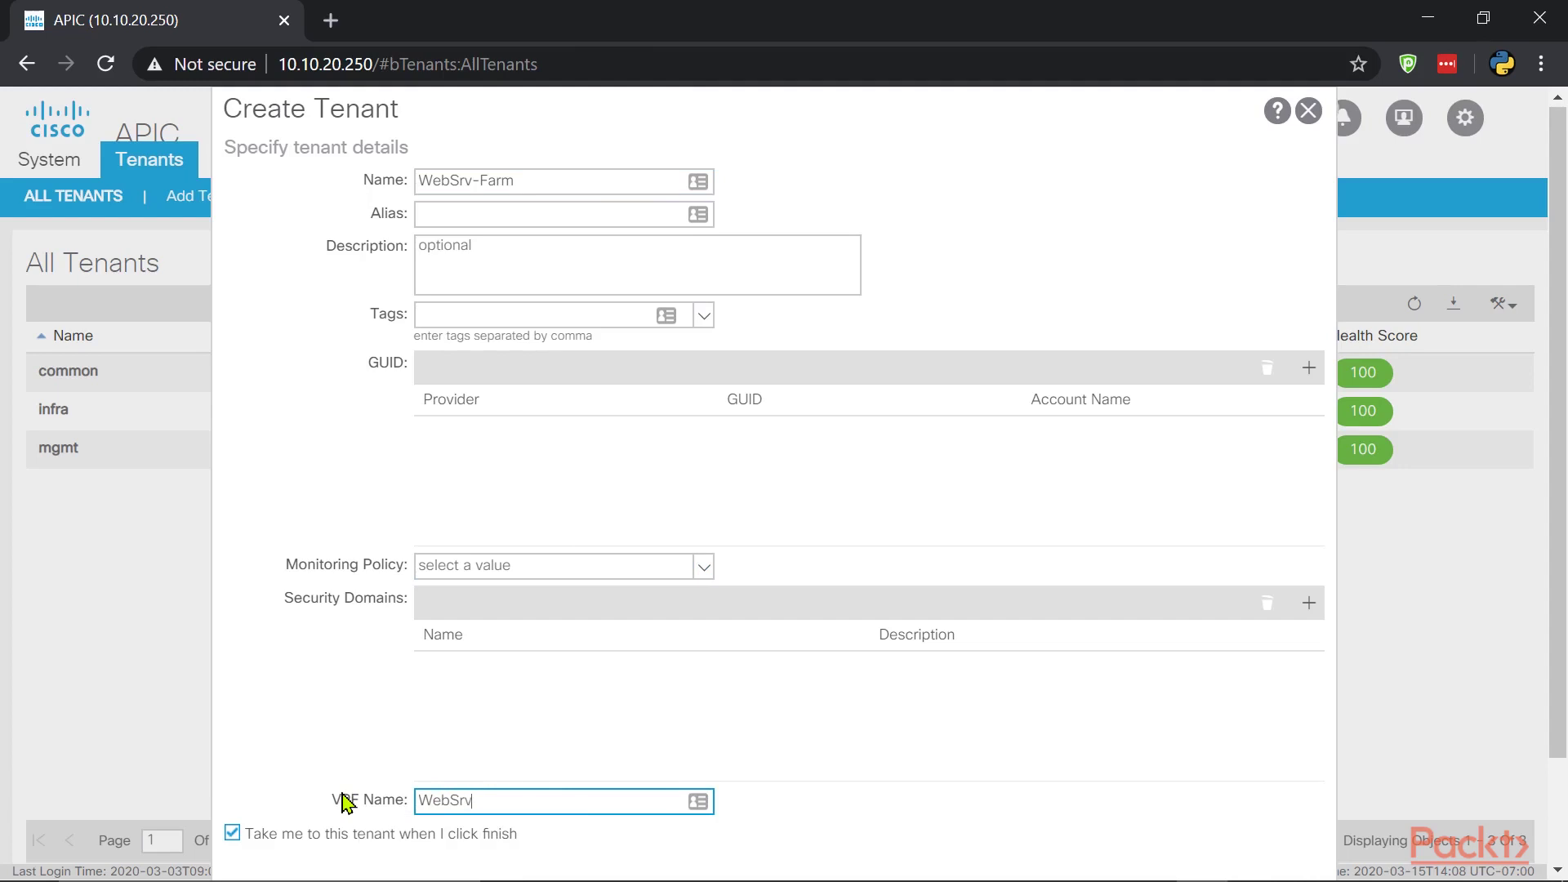
type("-Farm-VRF")
scroll(858, 630, "down", 2)
left_click(1253, 846)
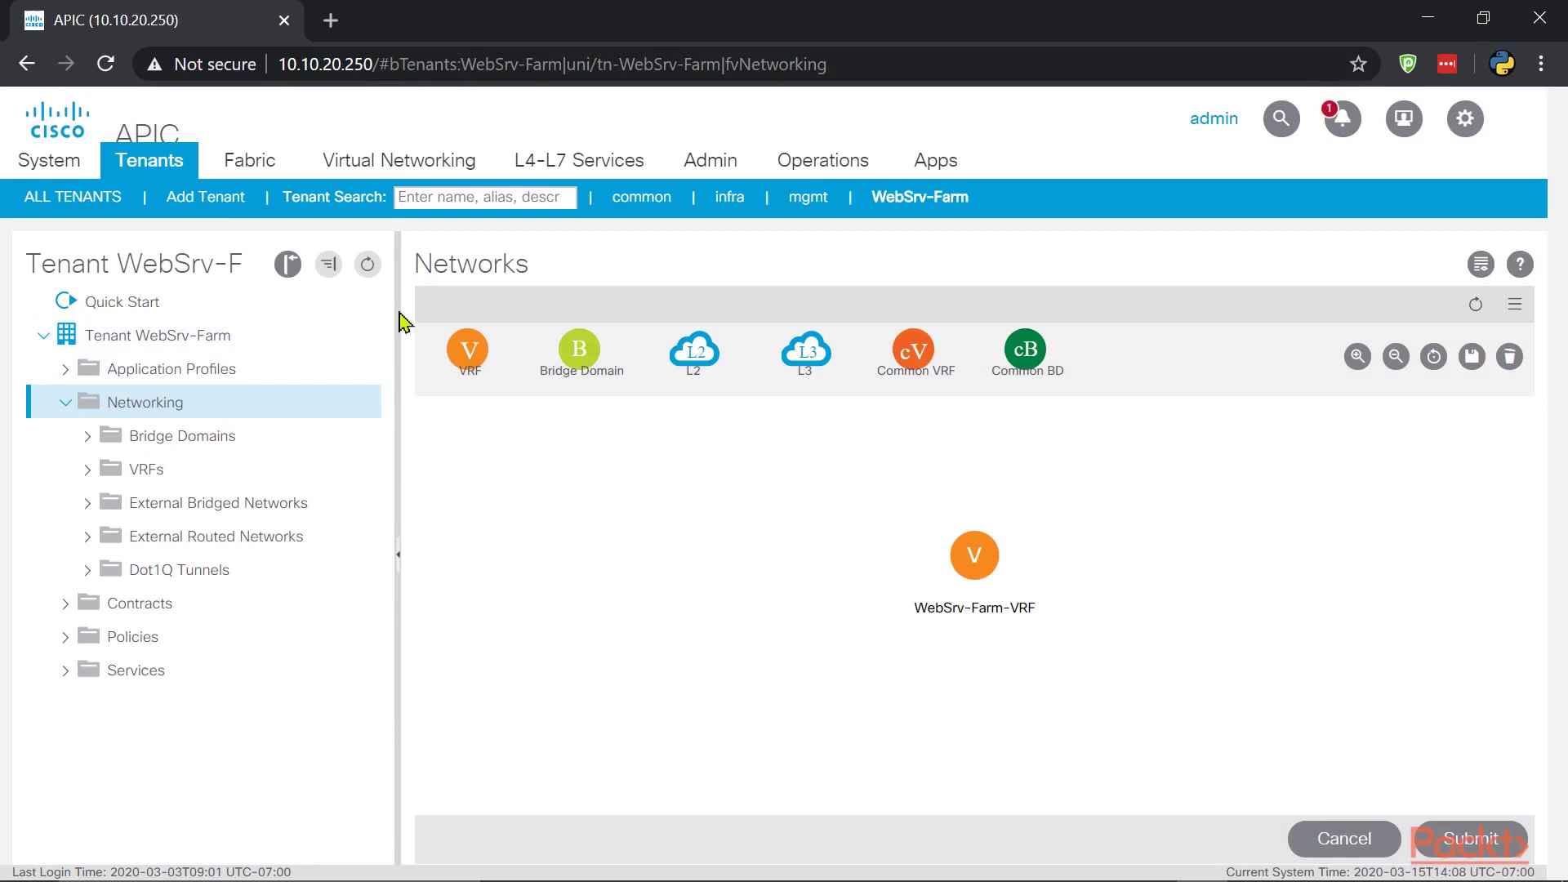
Step: Examine the WebSrv-Farm tenant's application profiles, dashboard, policy properties and operational flows
left_click_drag(400, 313, 508, 321)
key("ctrl+minus")
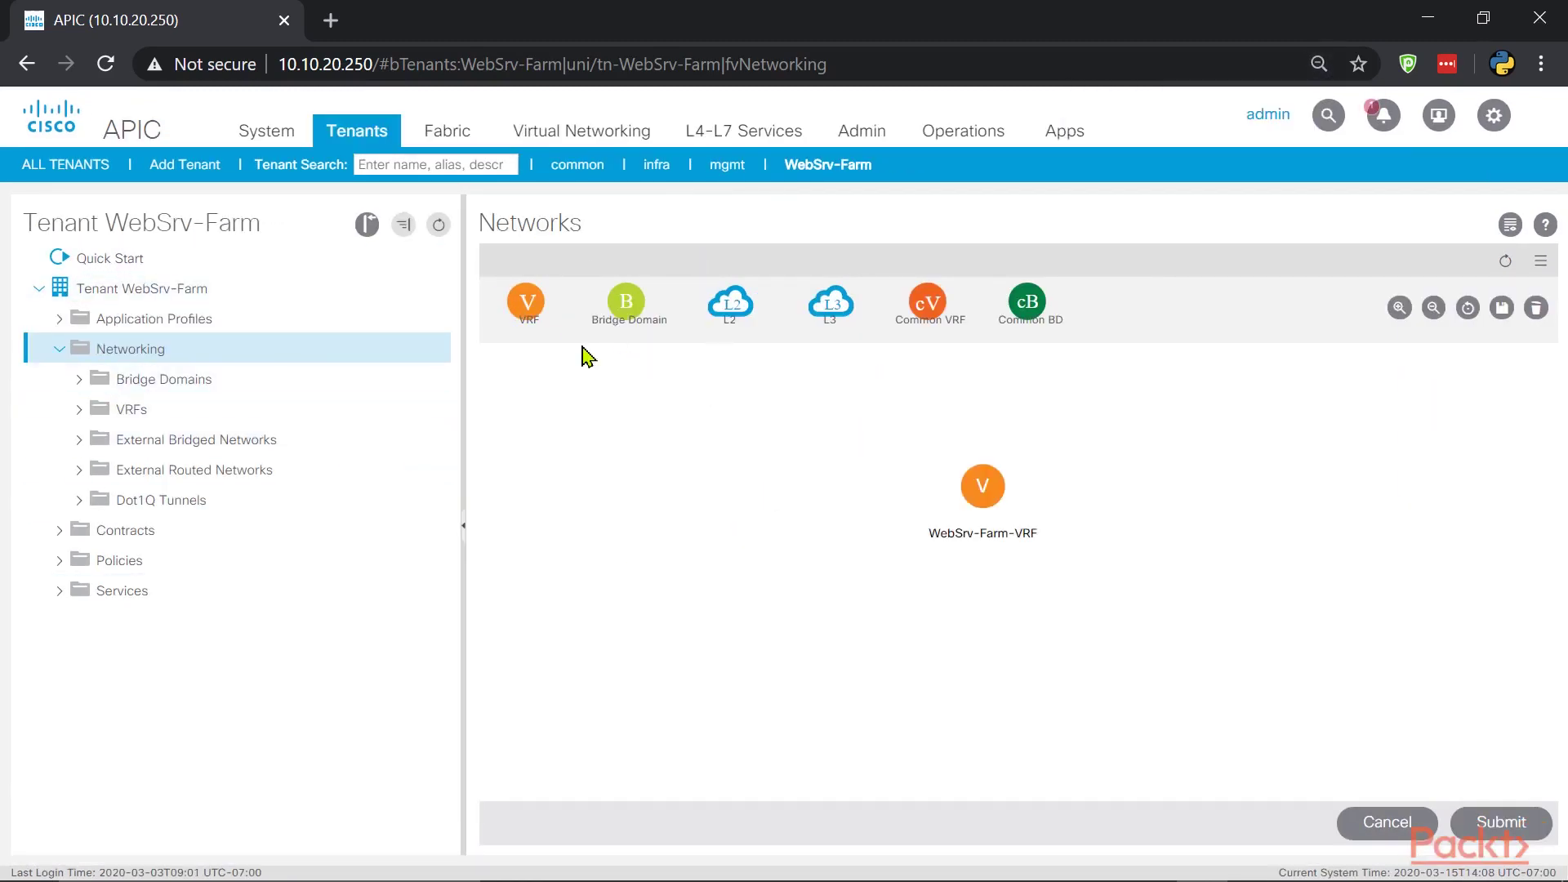
left_click(90, 300)
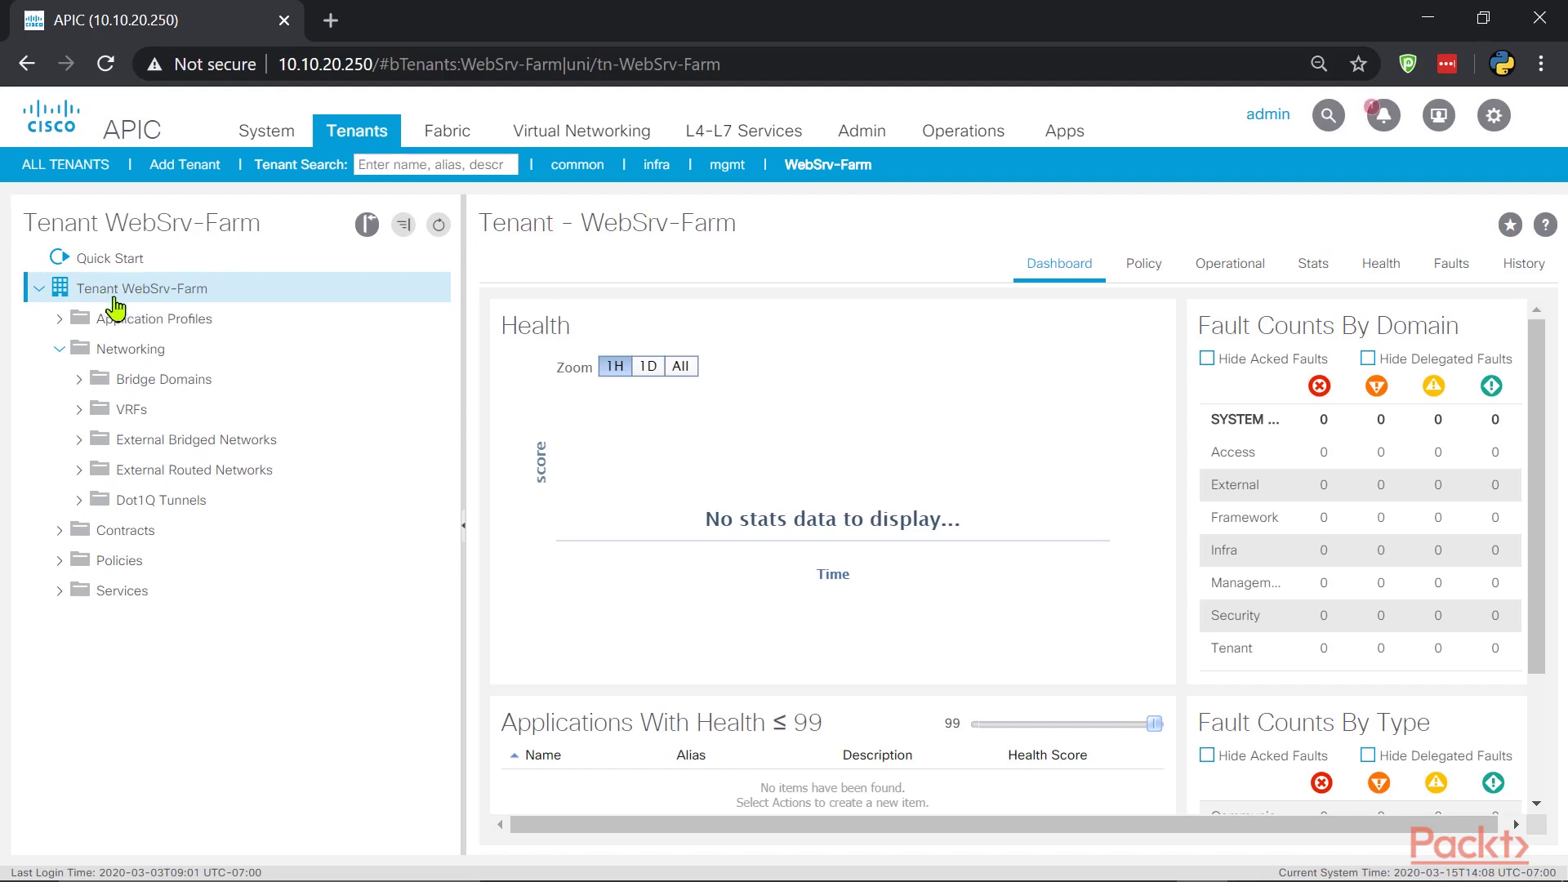
left_click(59, 318)
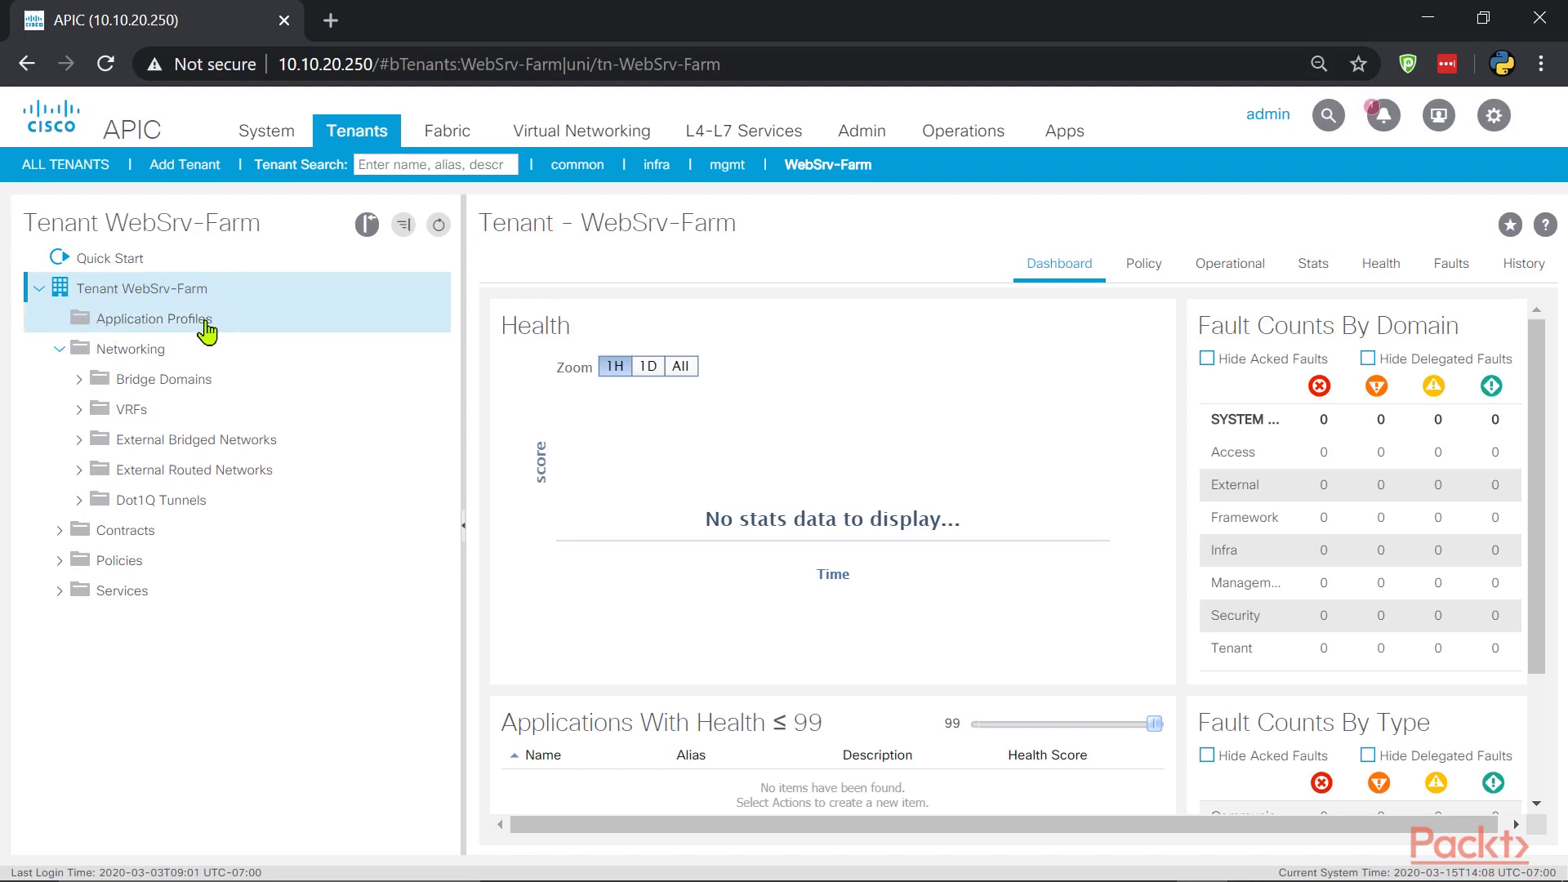
left_click(206, 331)
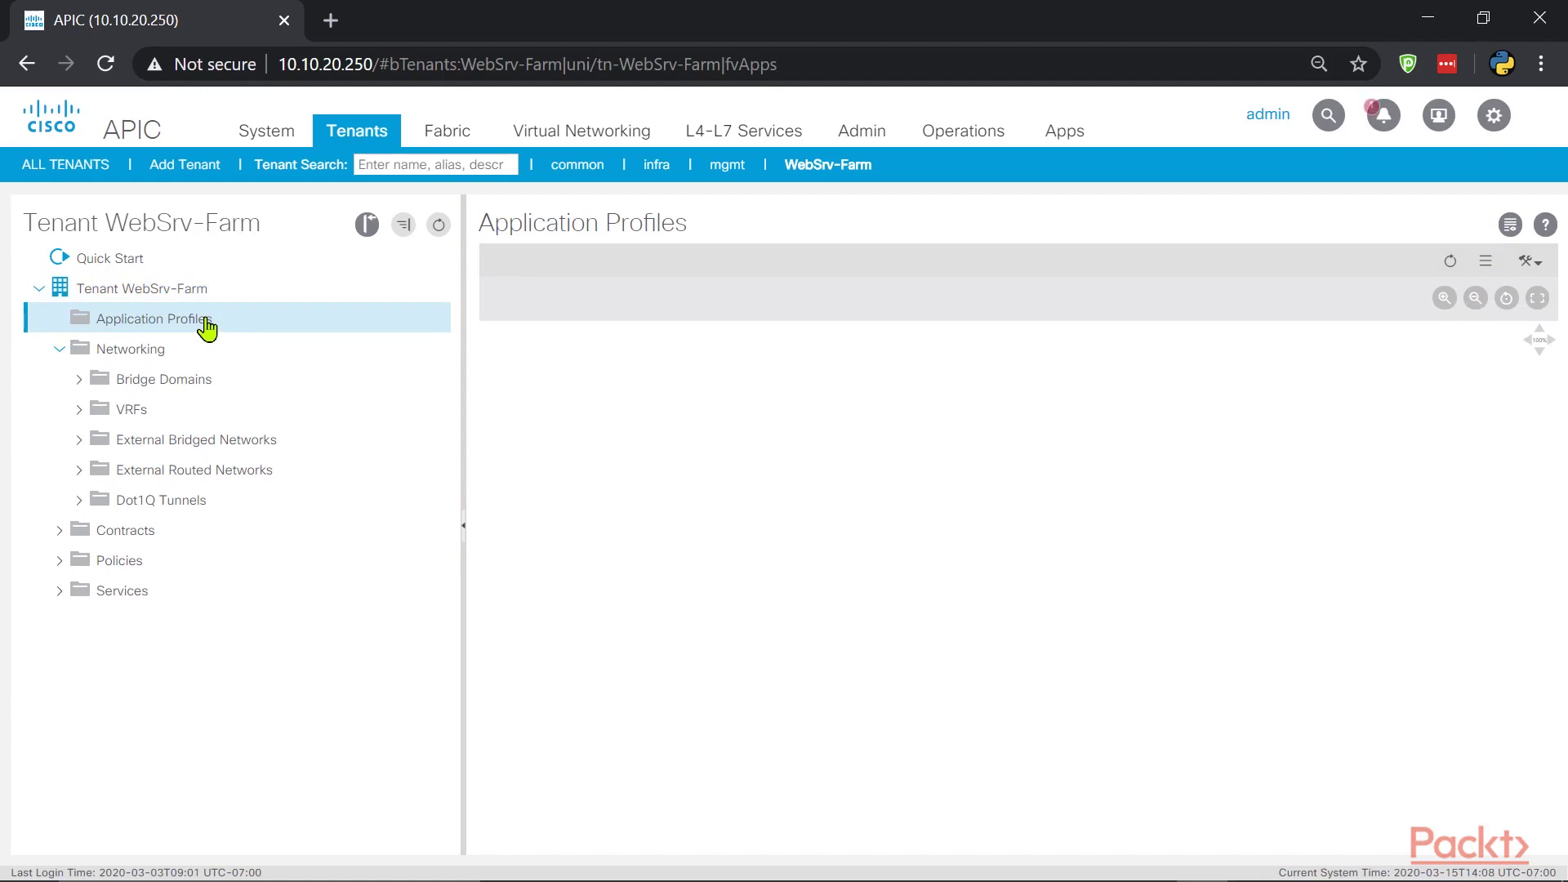
left_click(148, 299)
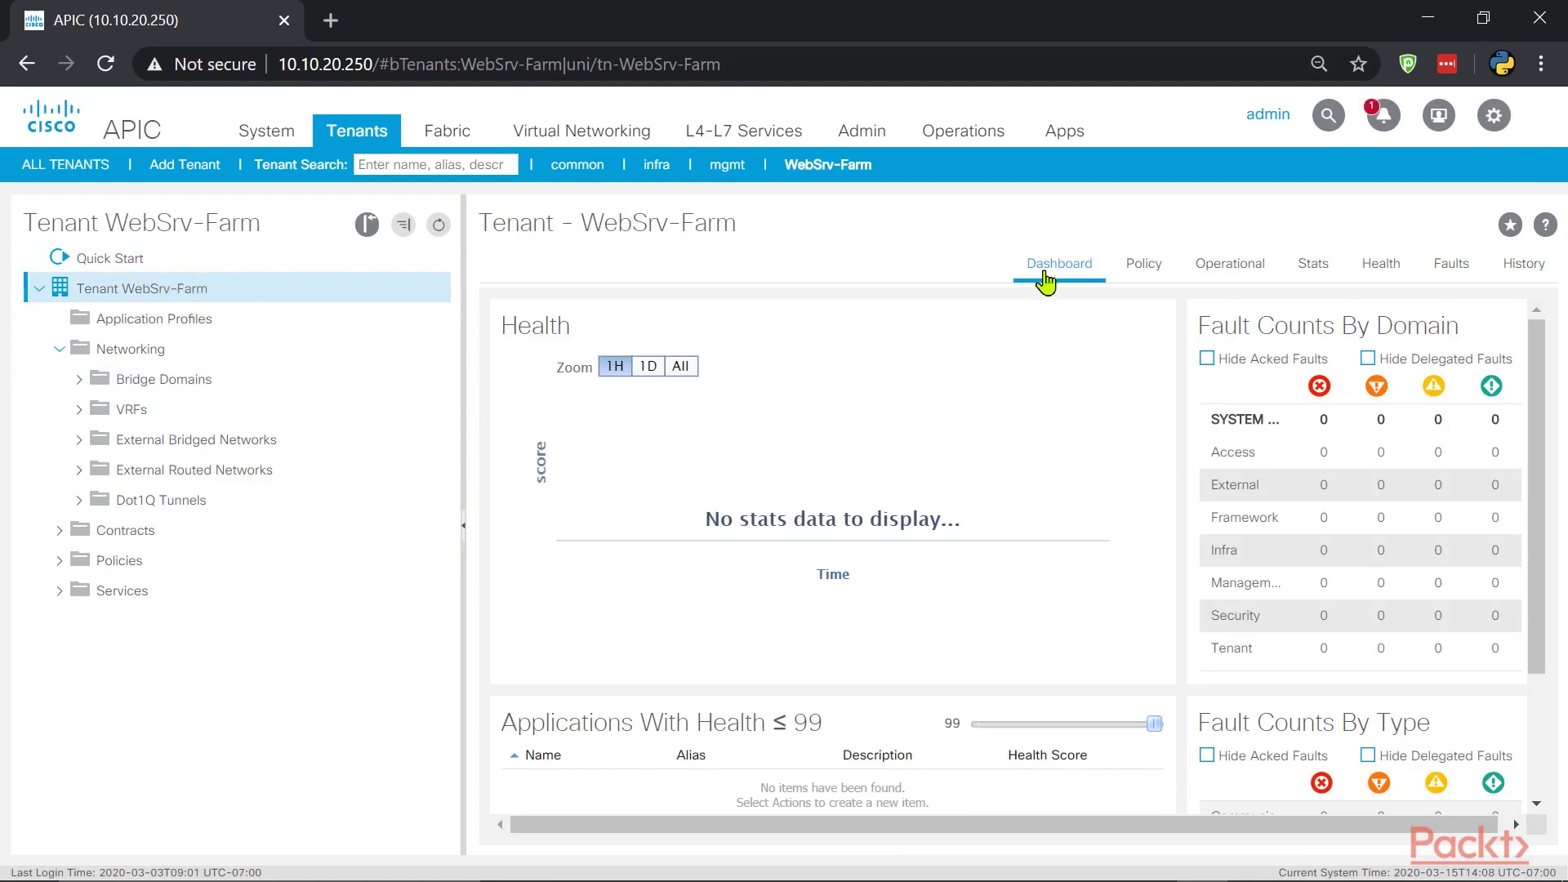
scroll(1092, 343, "down", 2)
scroll(1092, 343, "up", 2)
left_click(1139, 265)
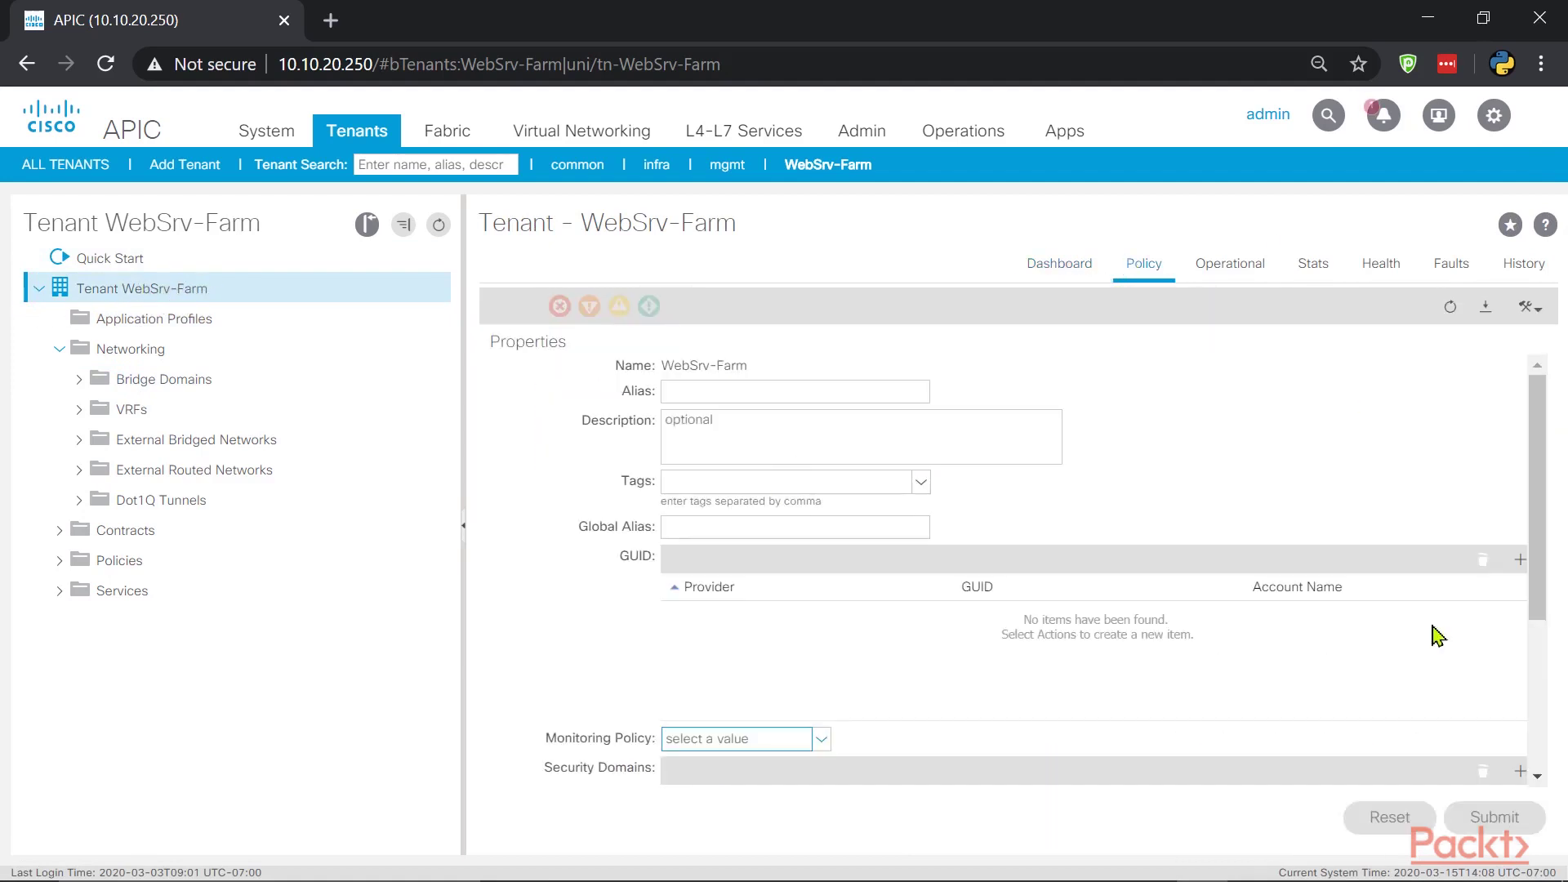
scroll(1301, 561, "down", 3)
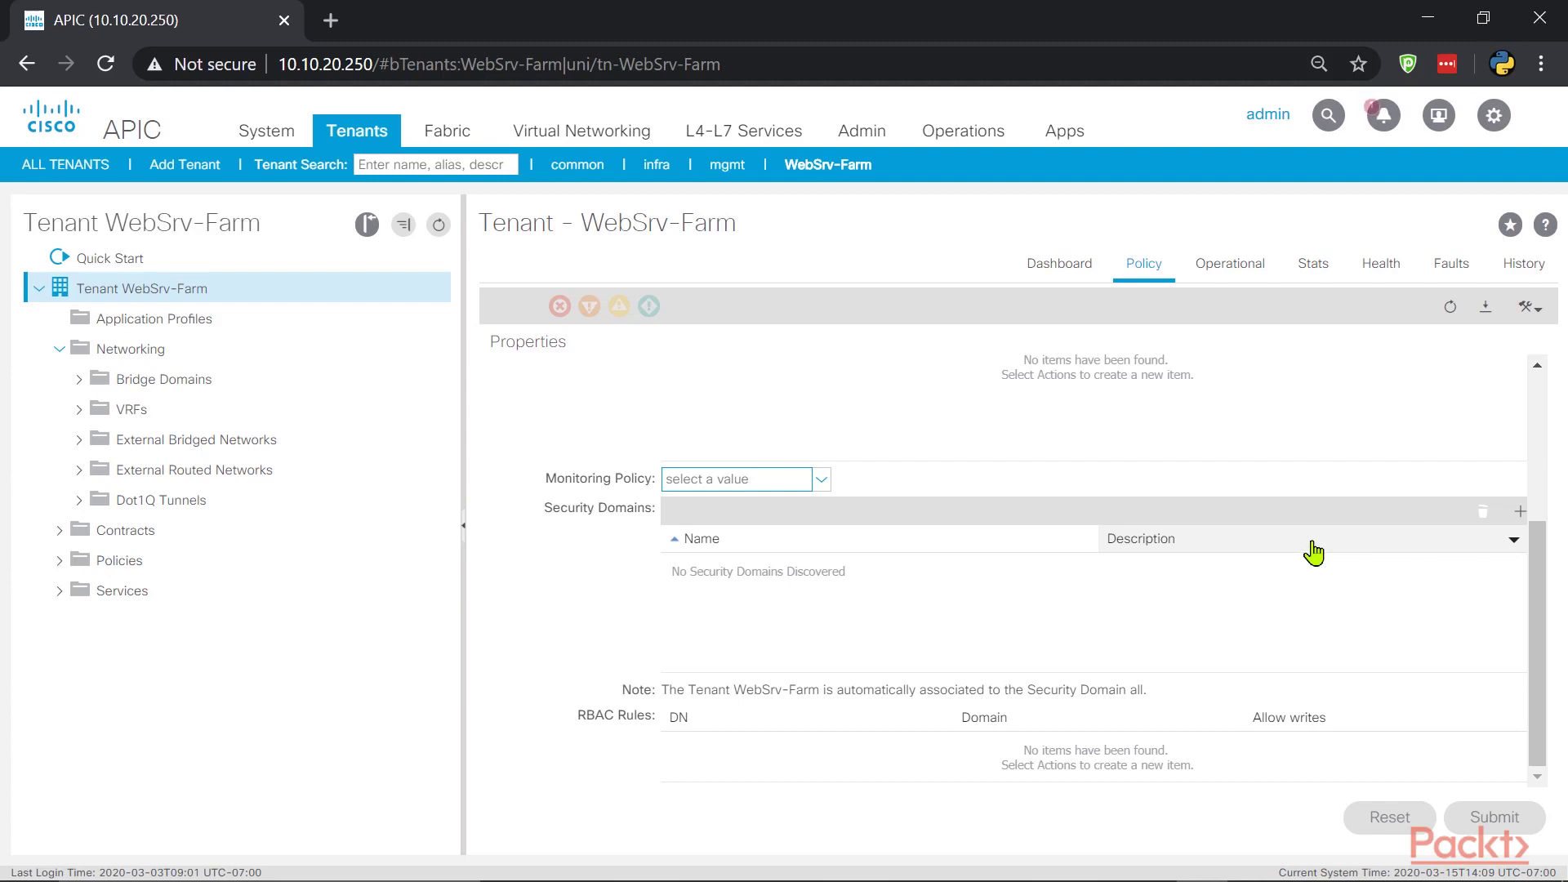
left_click(1222, 265)
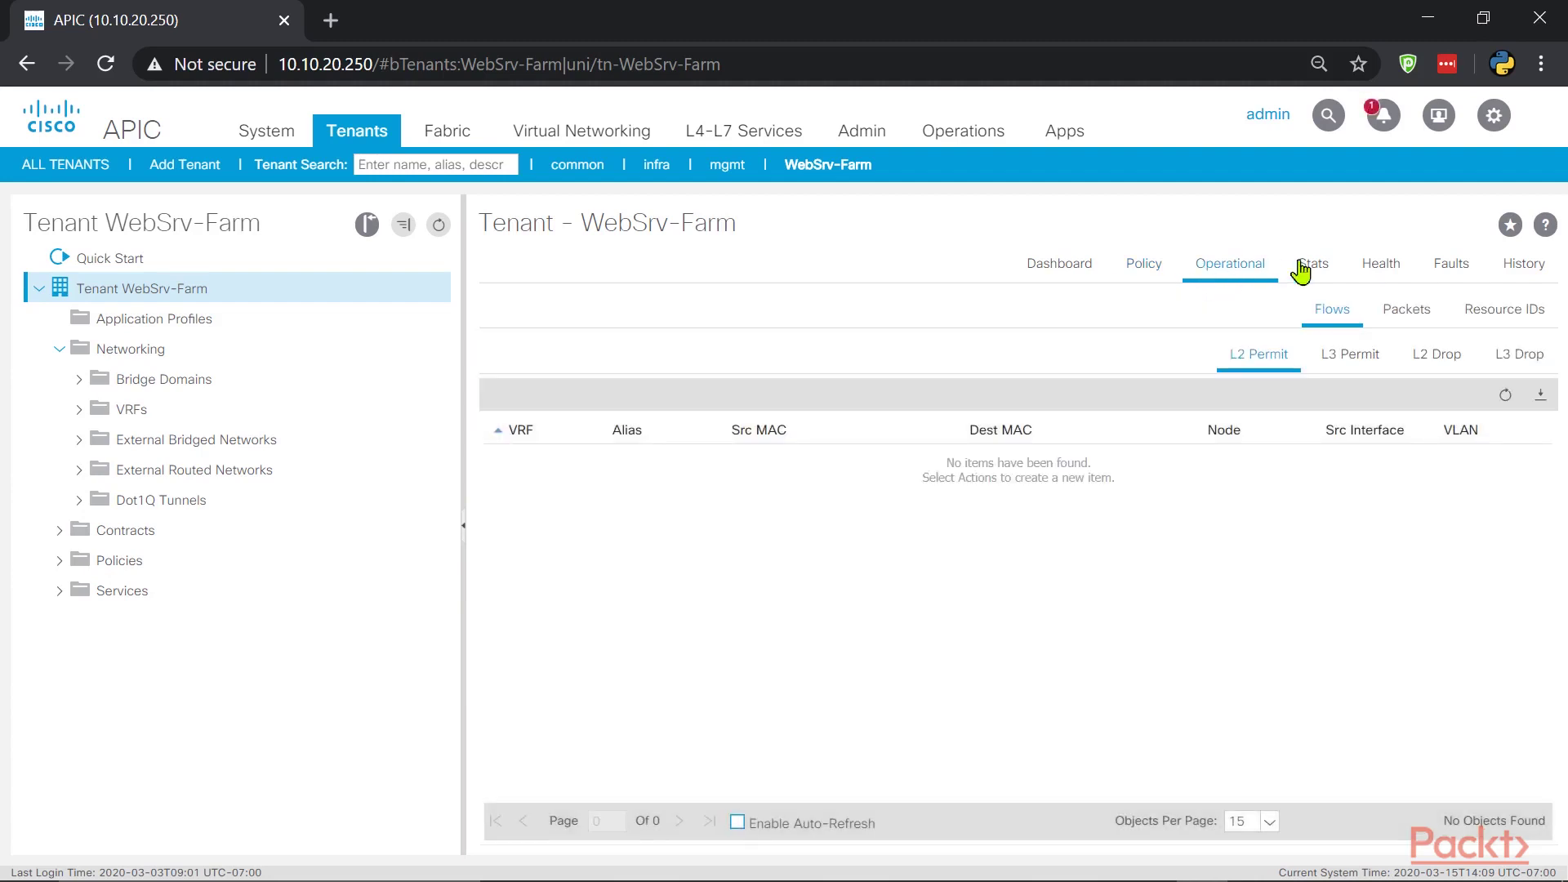
Step: Start a new application profile in the WebSrv-Farm tenant and name it WebSrv-App1
left_click(183, 328)
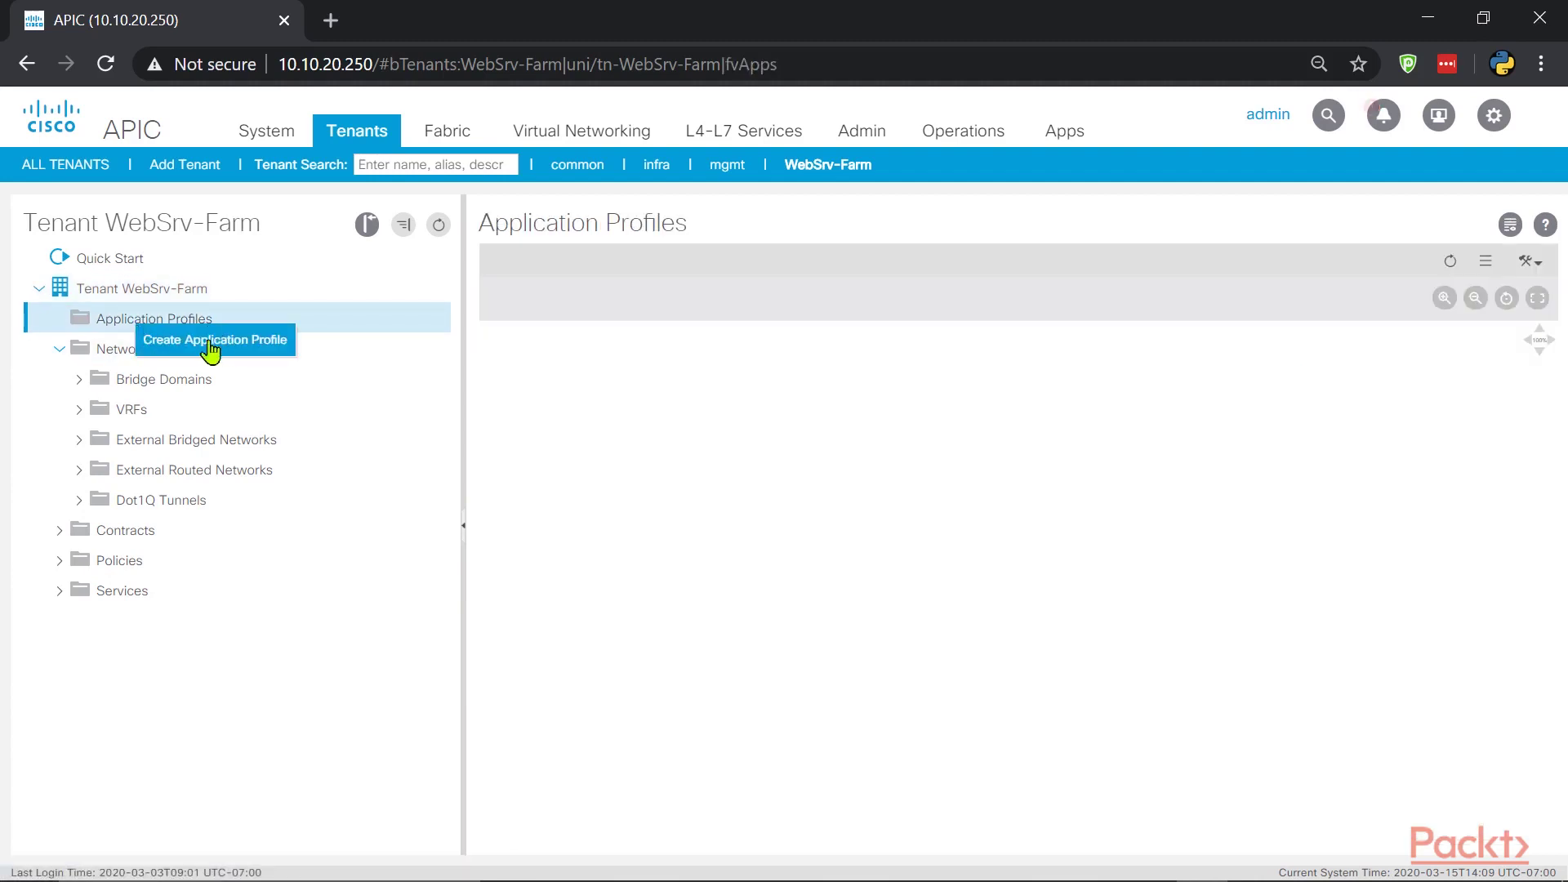
left_click(206, 341)
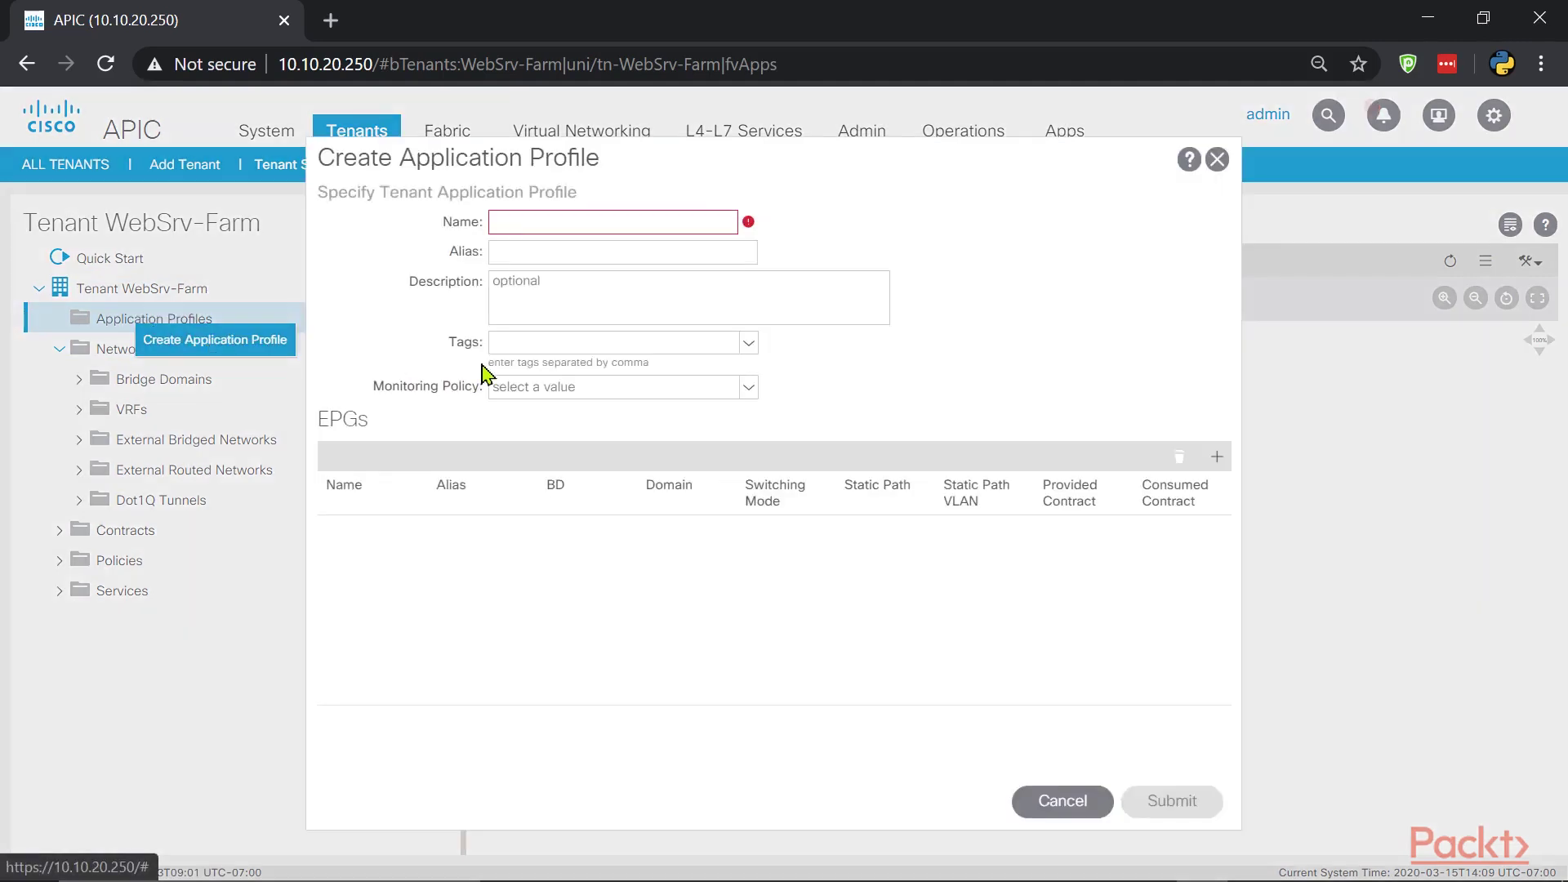
left_click(575, 223)
type("WebSrv-App1")
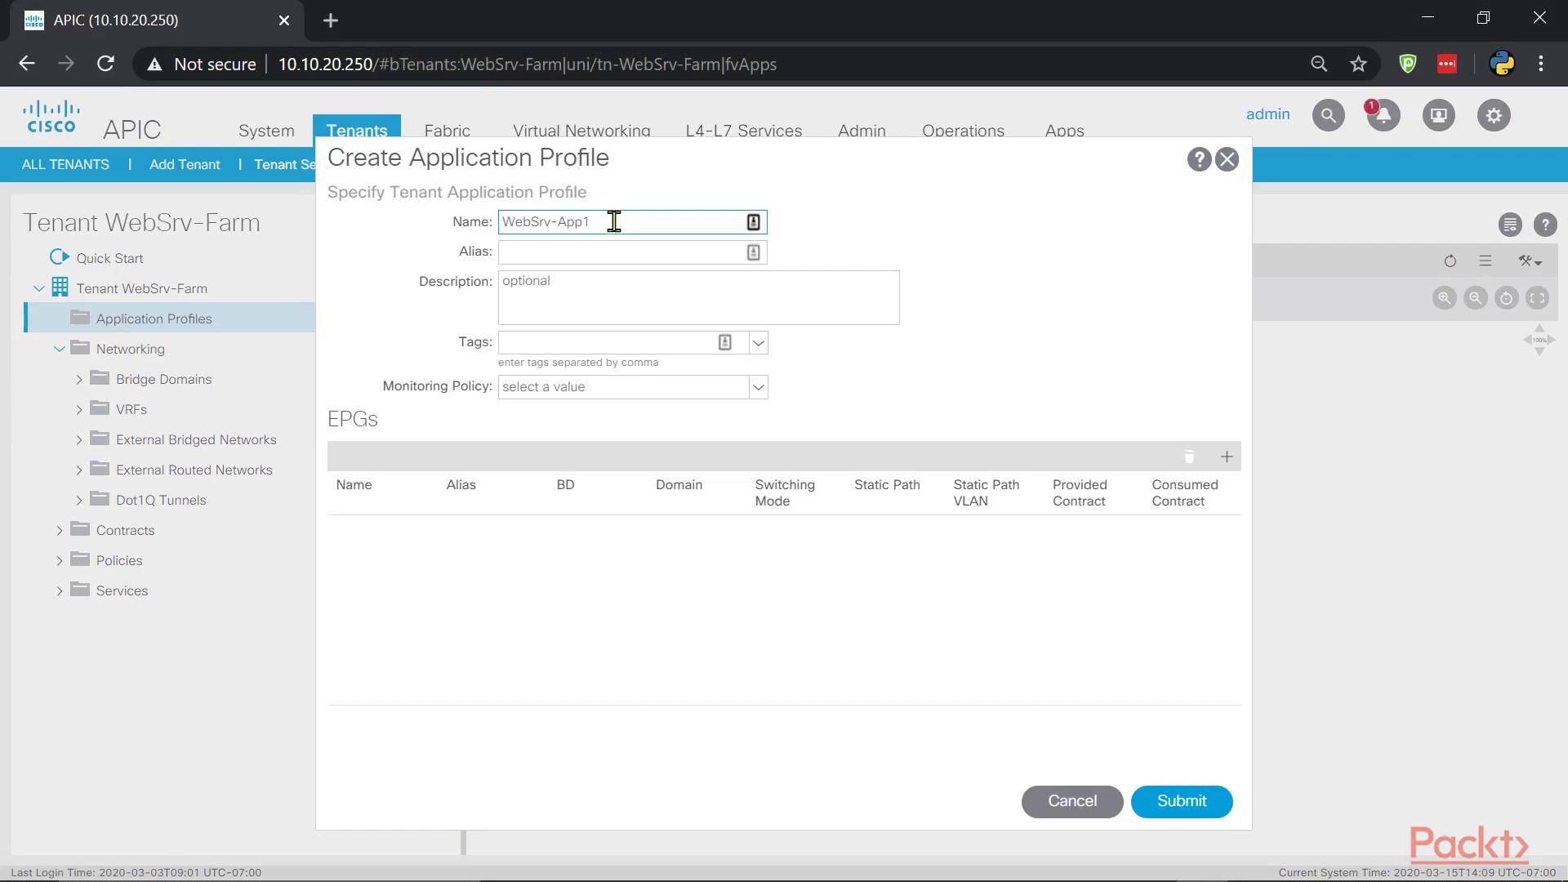
left_click_drag(615, 222, 562, 222)
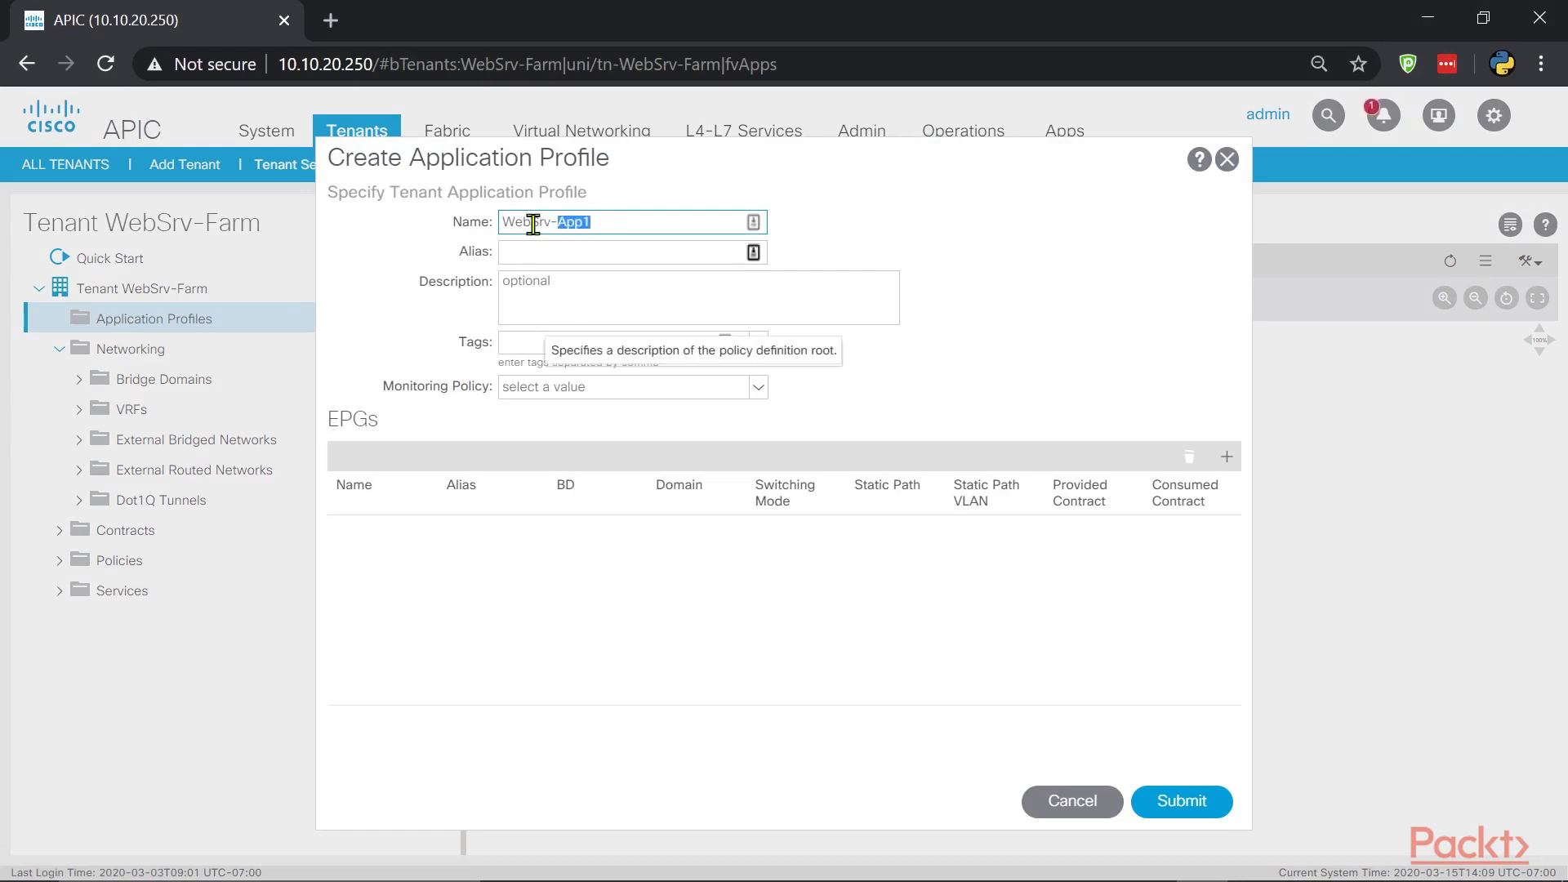
key("Left")
left_click(501, 222, "shift")
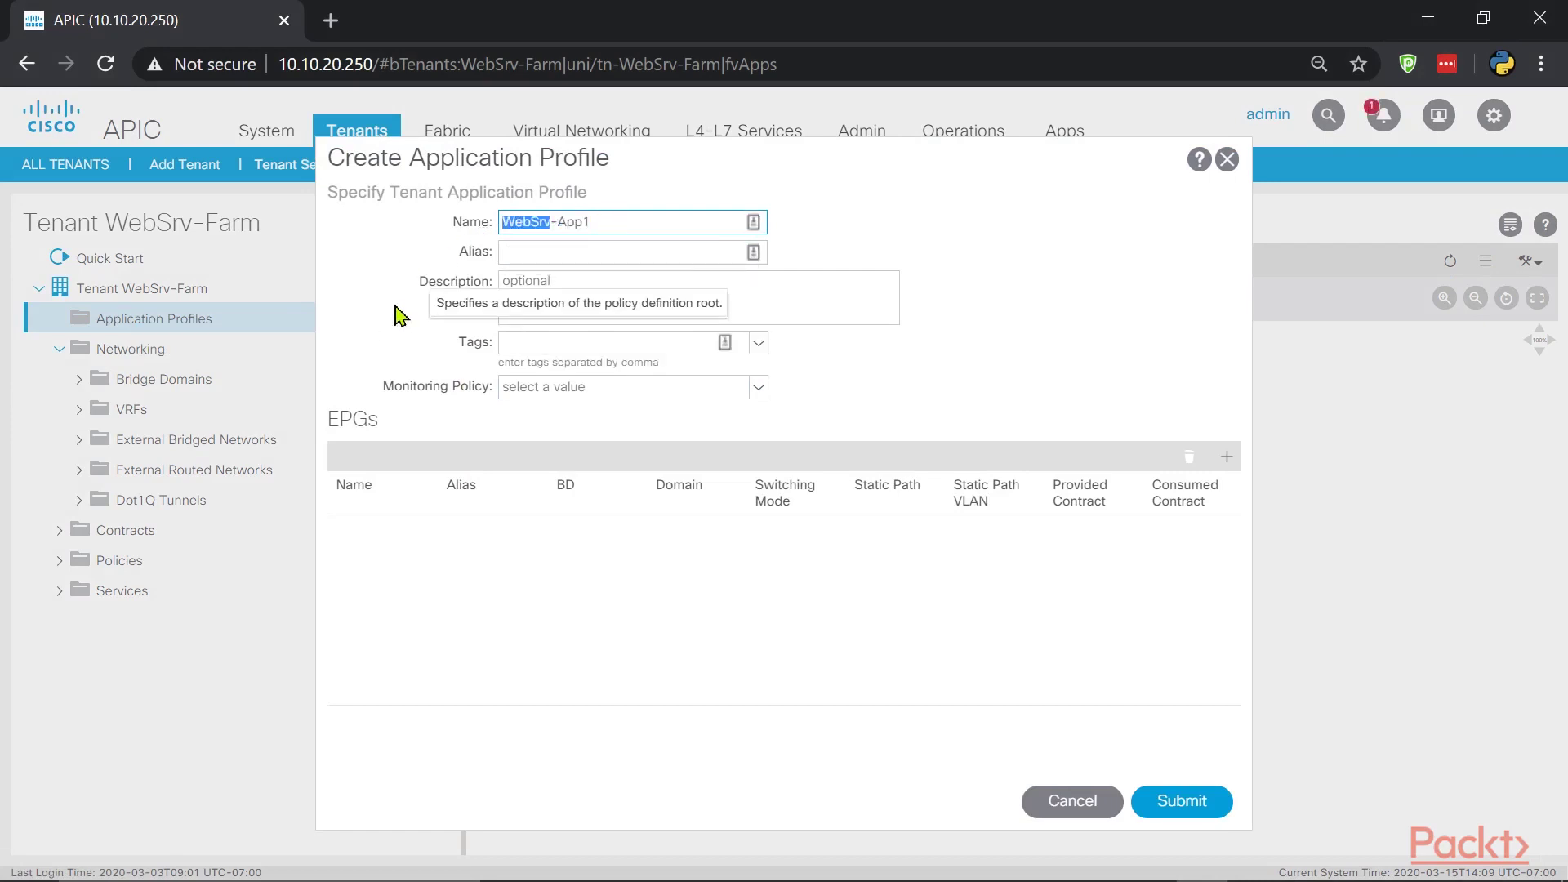
triple_click(604, 222)
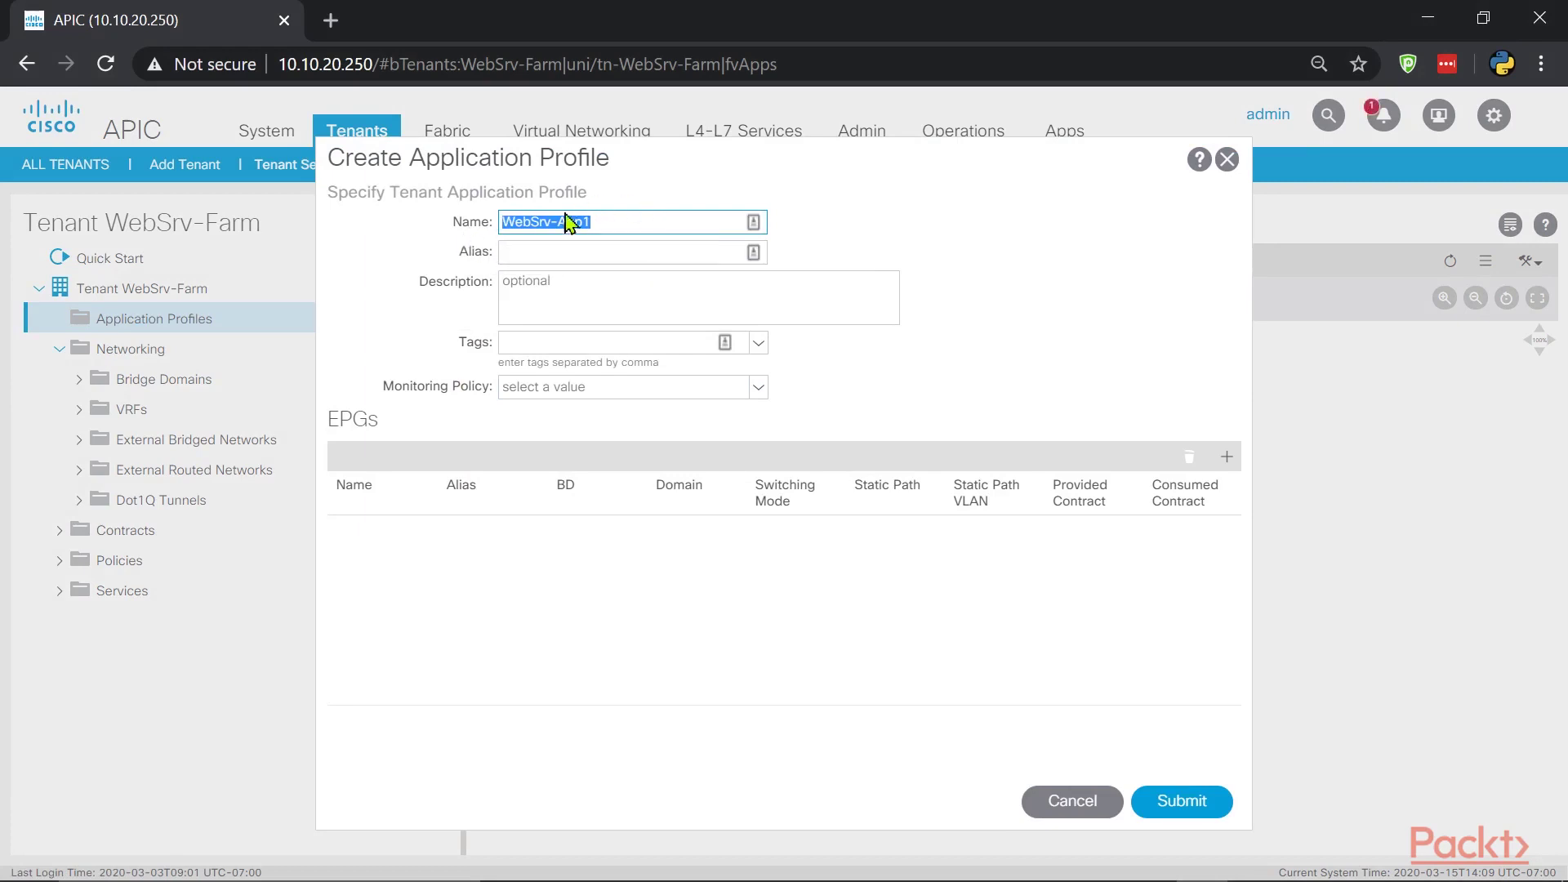
left_click(624, 216)
left_click_drag(623, 216, 414, 238)
Step: Add an EPG named App-Srvs to the WebSrv-App1 application profile
left_click(1228, 457)
left_click(424, 536)
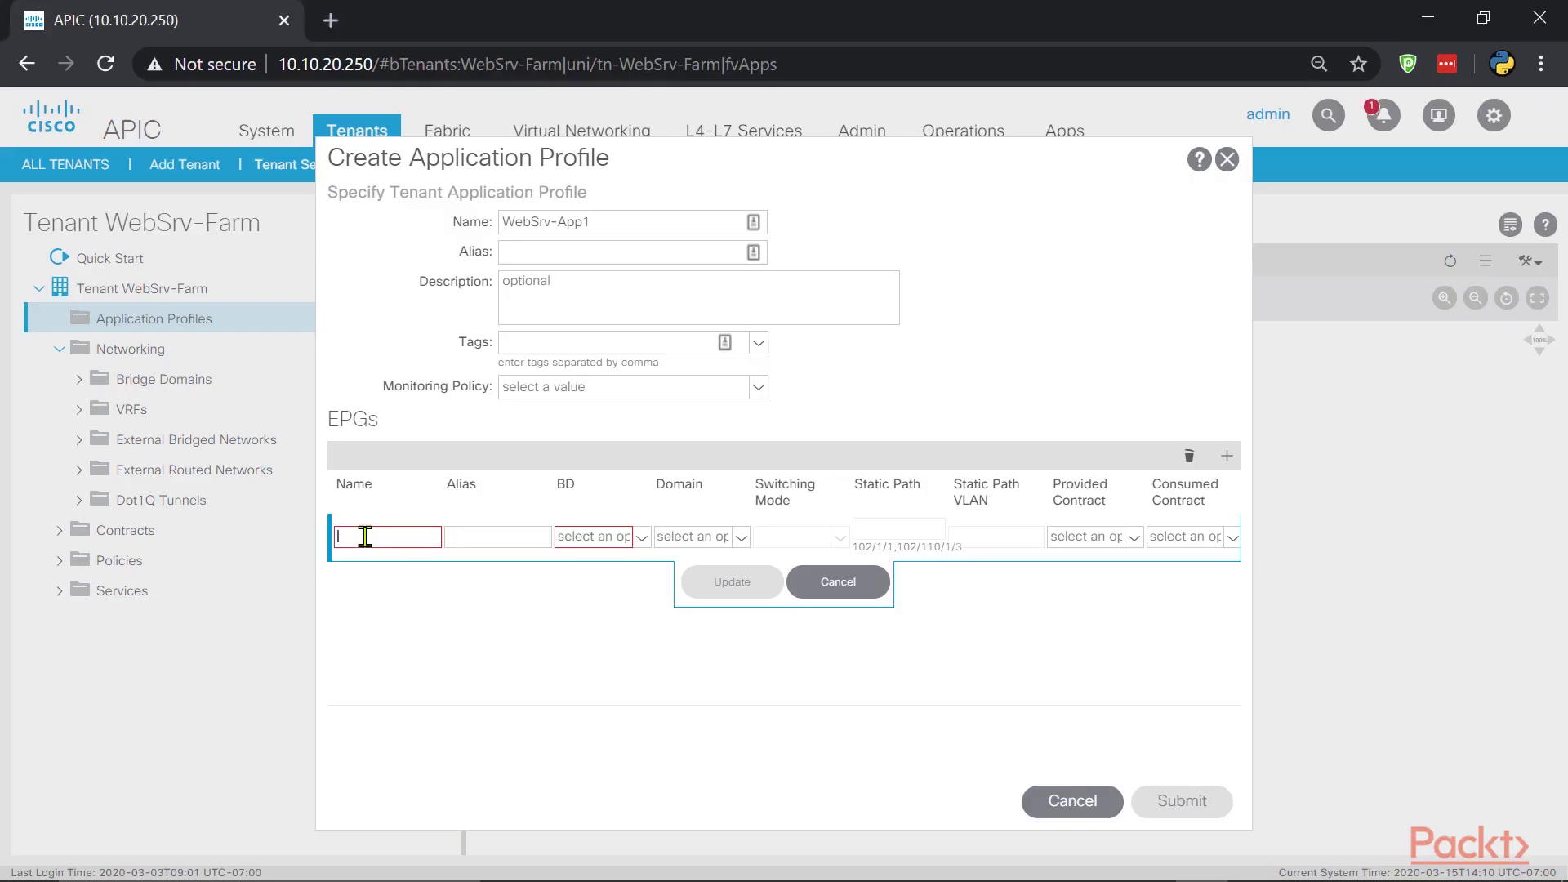
type("App-Srvs")
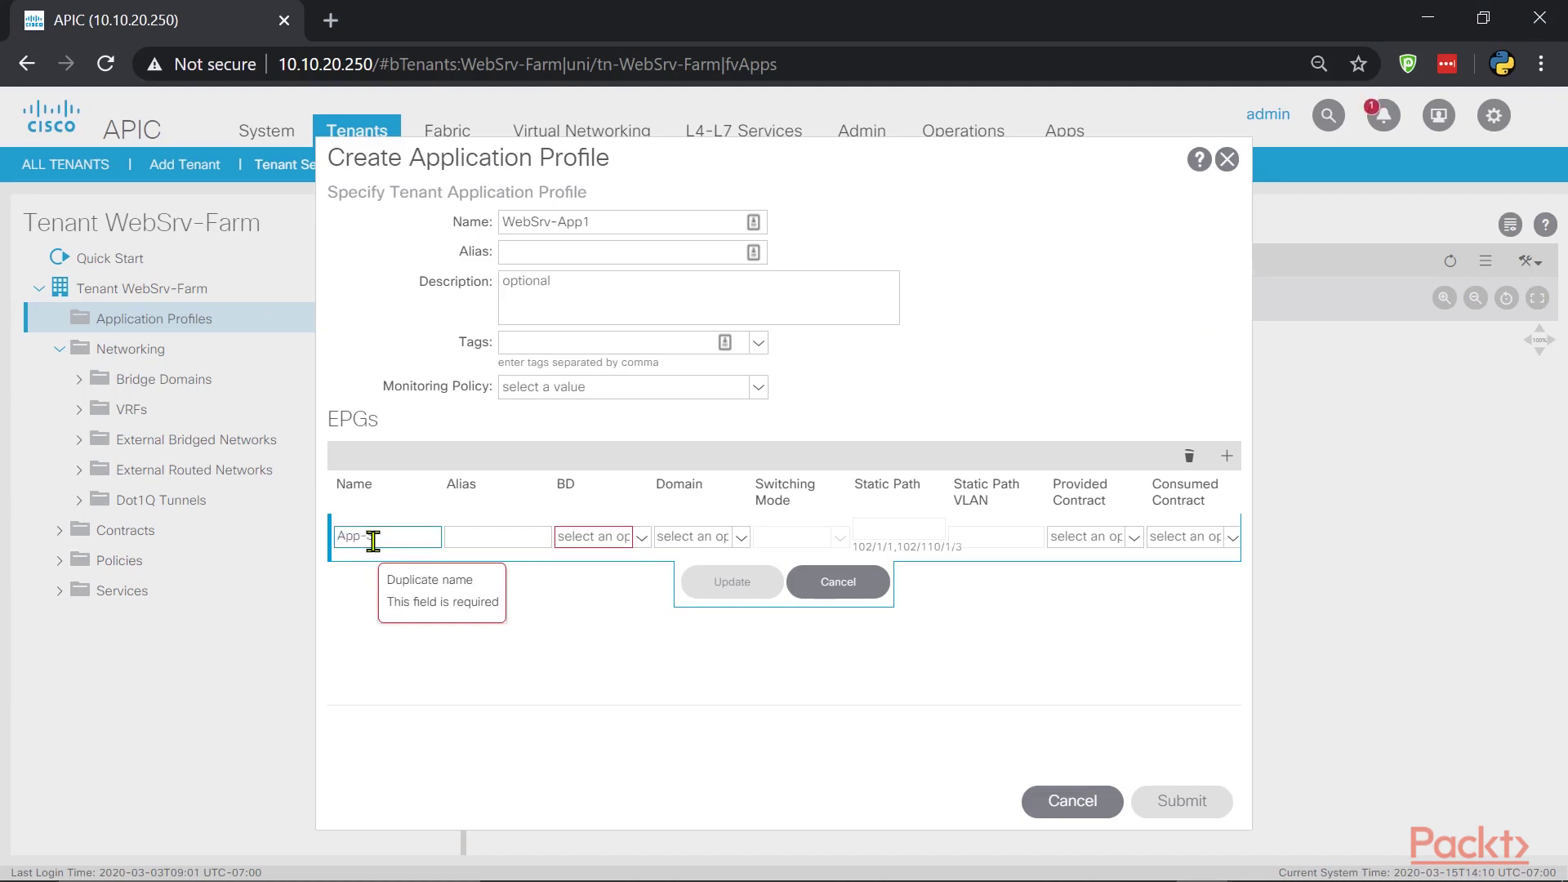
Step: Start a new bridge domain named AppSrvs-BD for the App-Srvs EPG, using VRF WebSrv-Farm-VRF, and continue to its L3 configuration
left_click(642, 538)
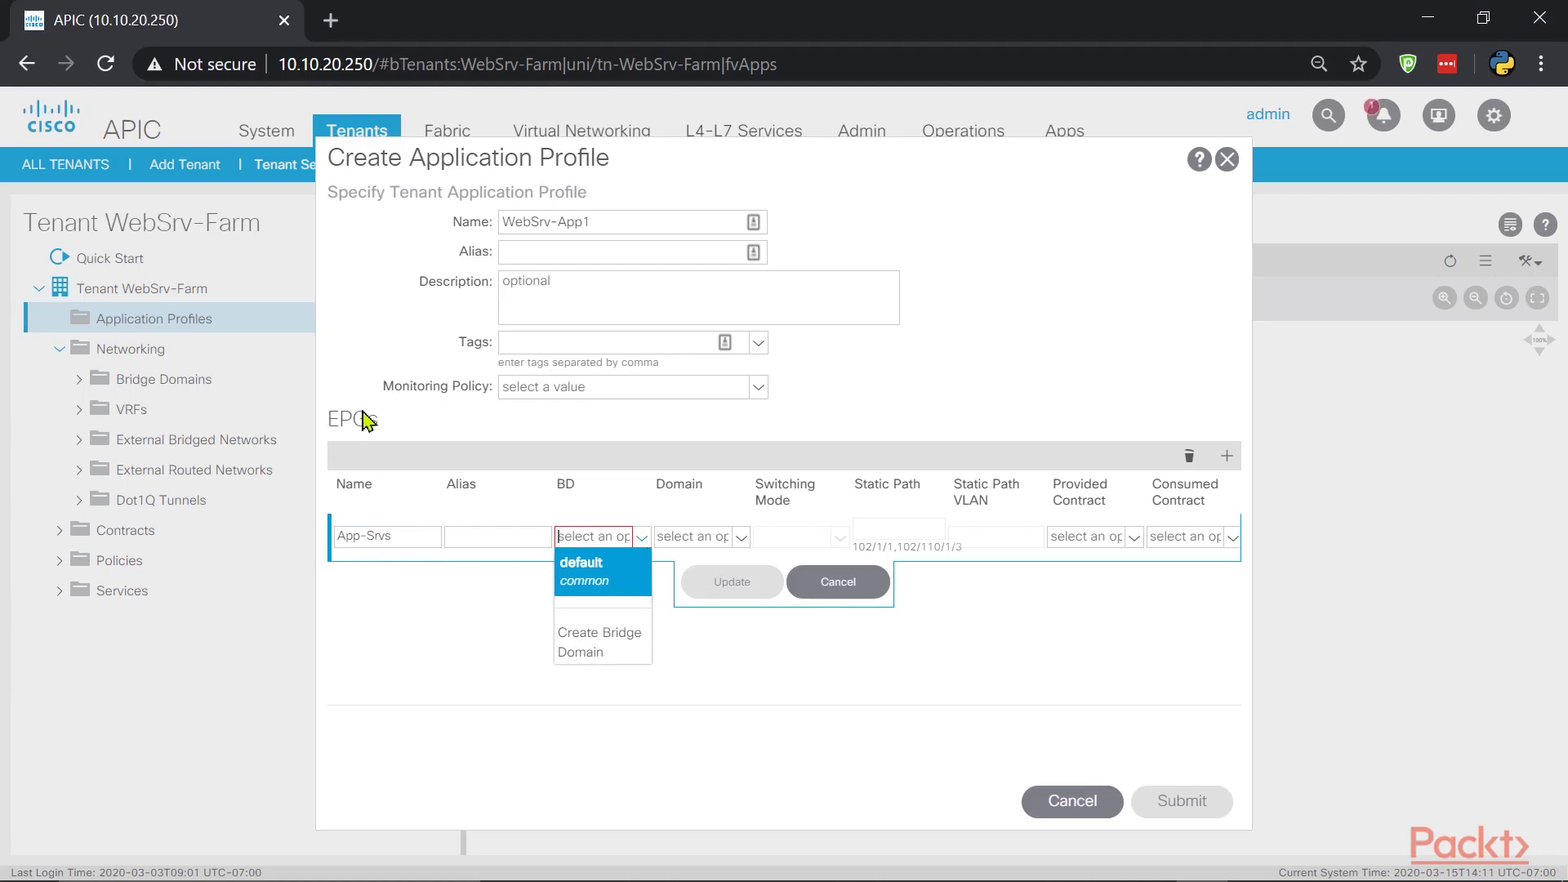
left_click(599, 645)
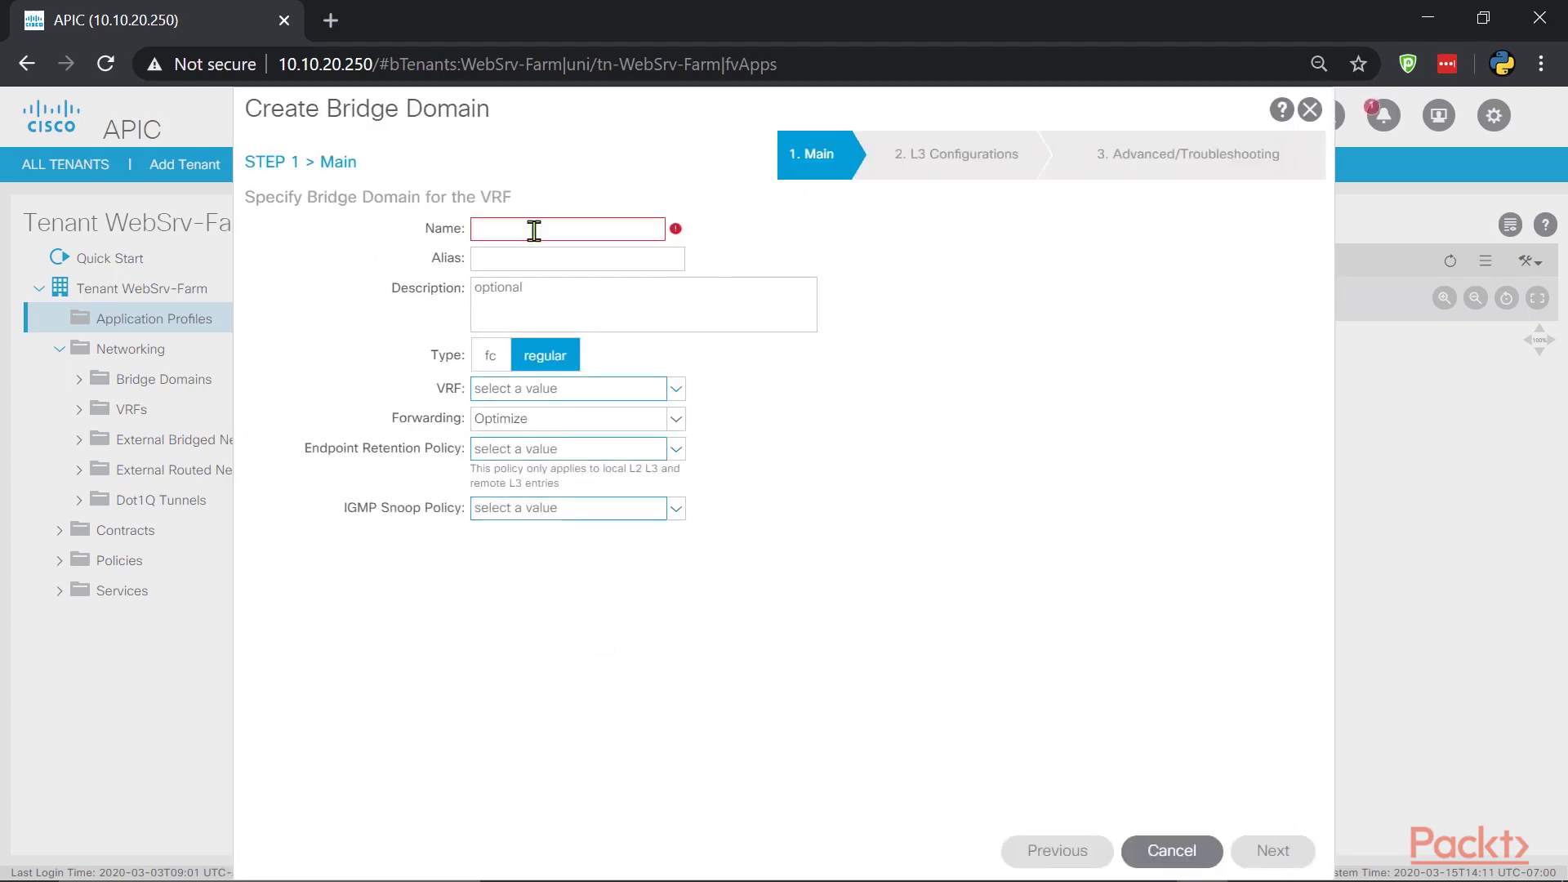
type("AppSrvs-BD")
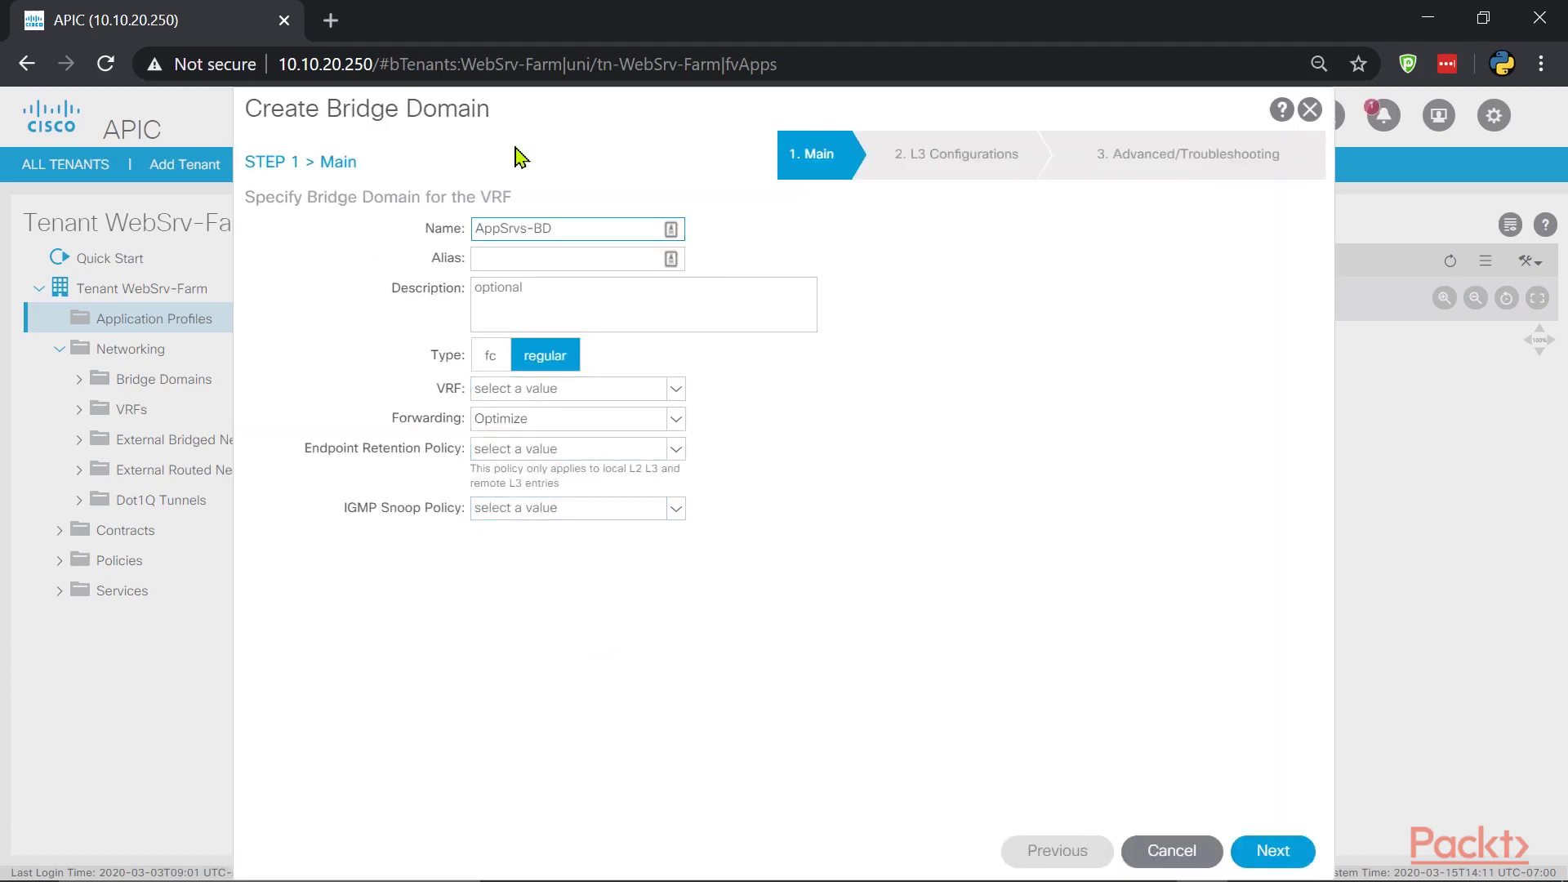
left_click(532, 392)
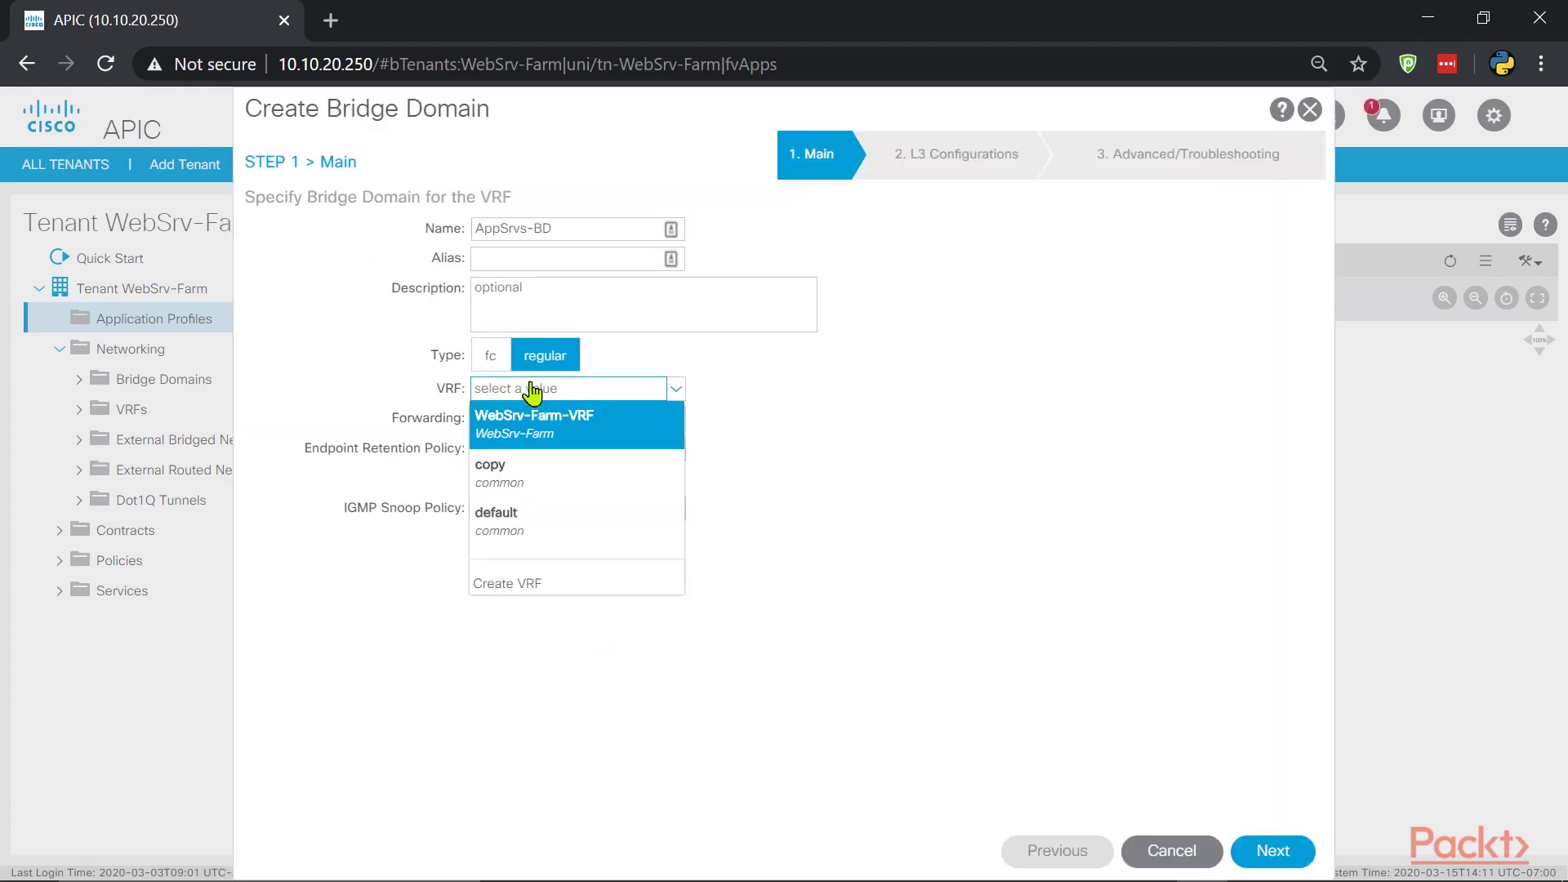
left_click(527, 439)
key("Return")
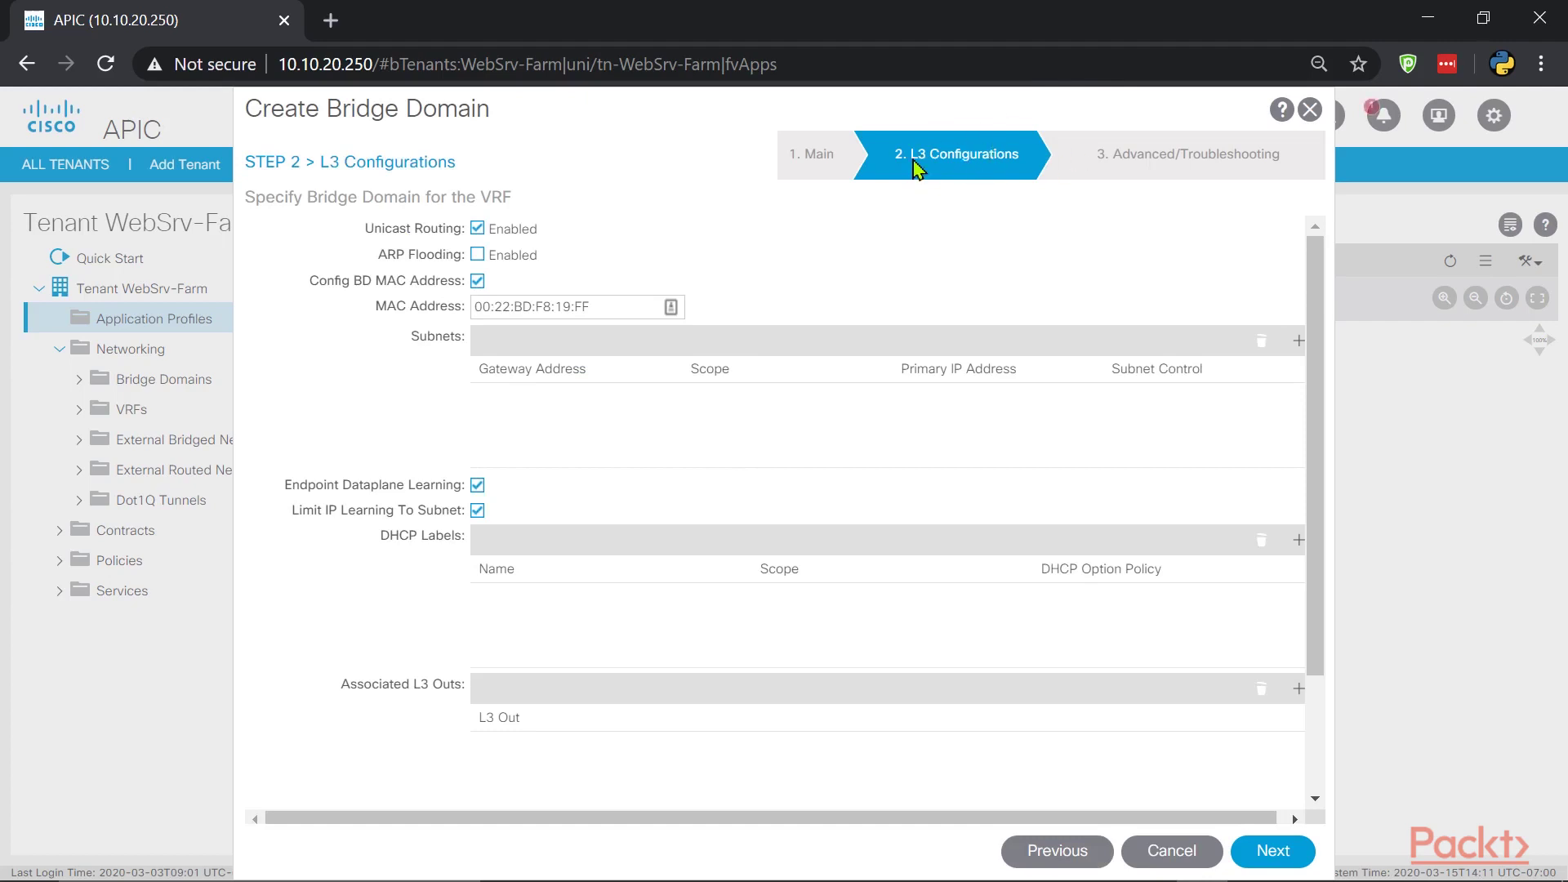
Step: Add a subnet with gateway IP 10.150.1.254/24 to the bridge domain and finish creating it with default advanced settings
left_click_drag(826, 822, 1036, 830)
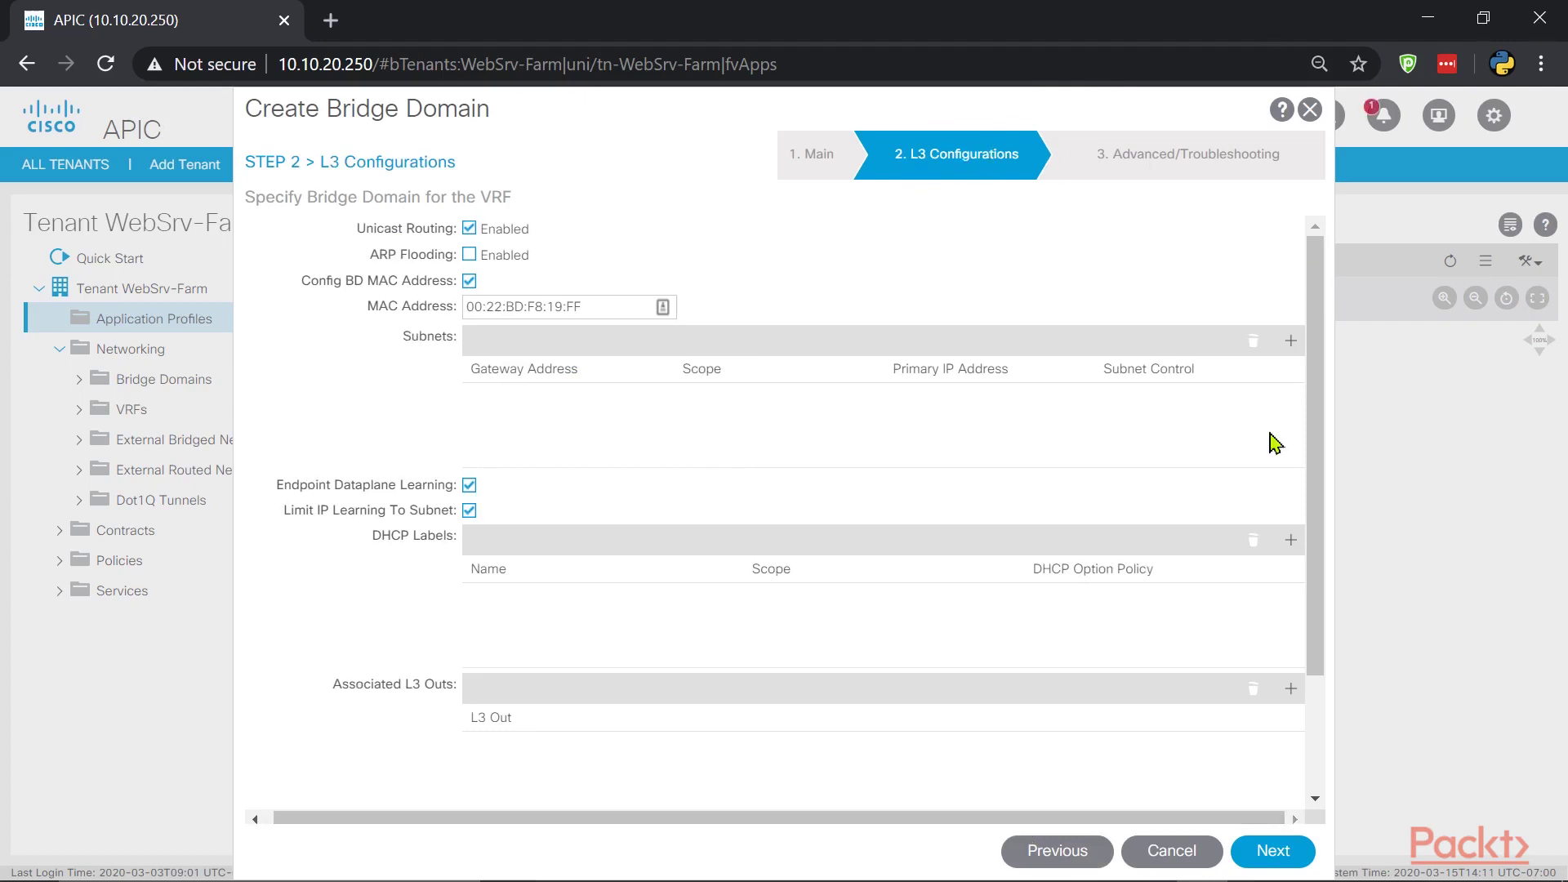
left_click(1291, 341)
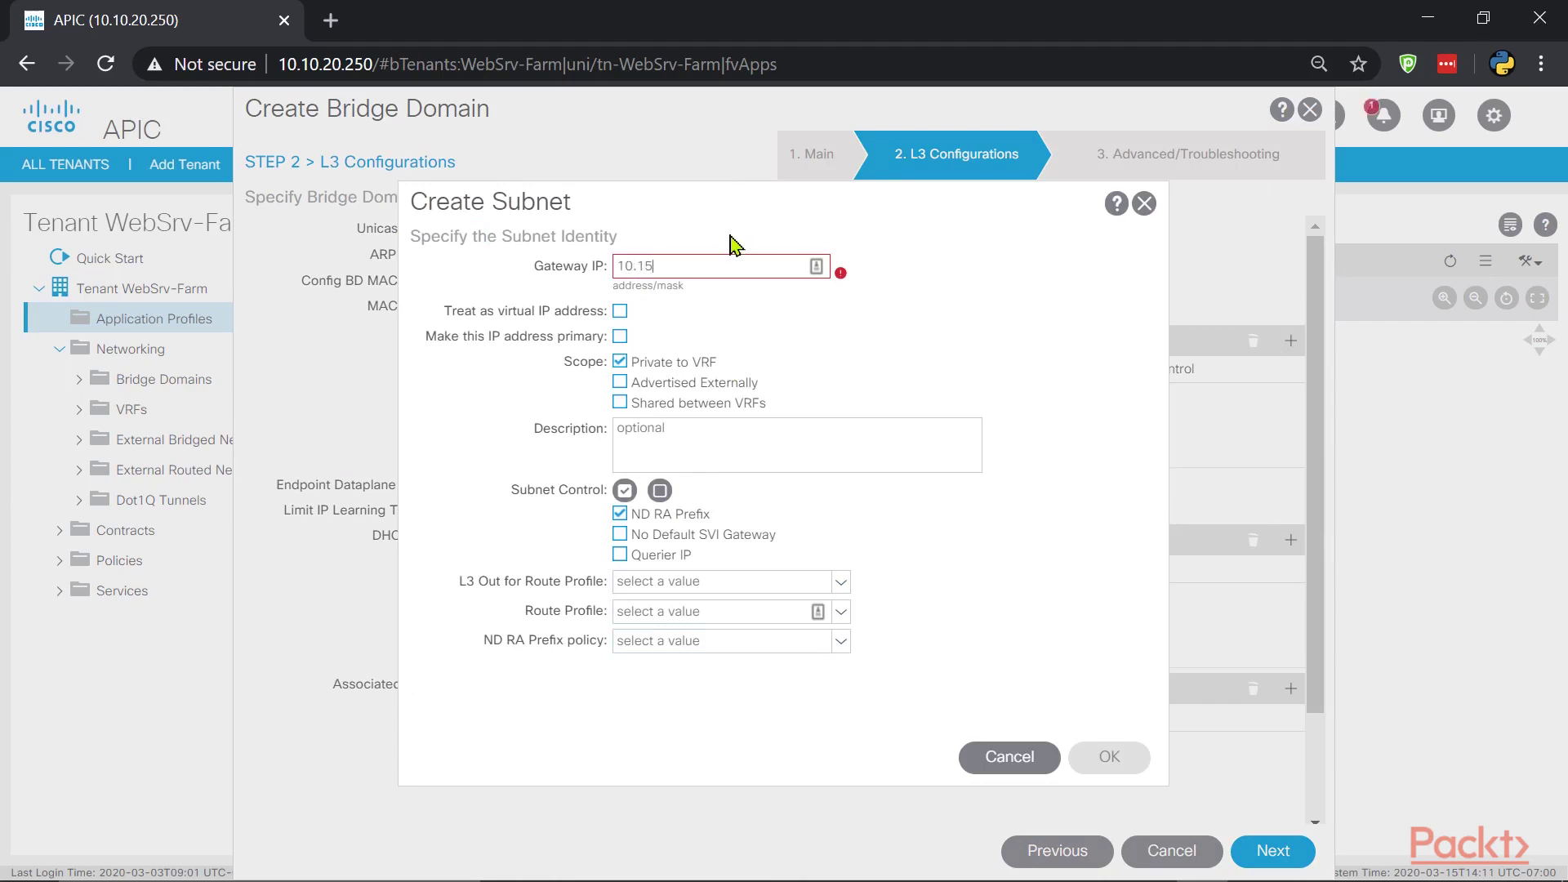
type("10.150.1.254")
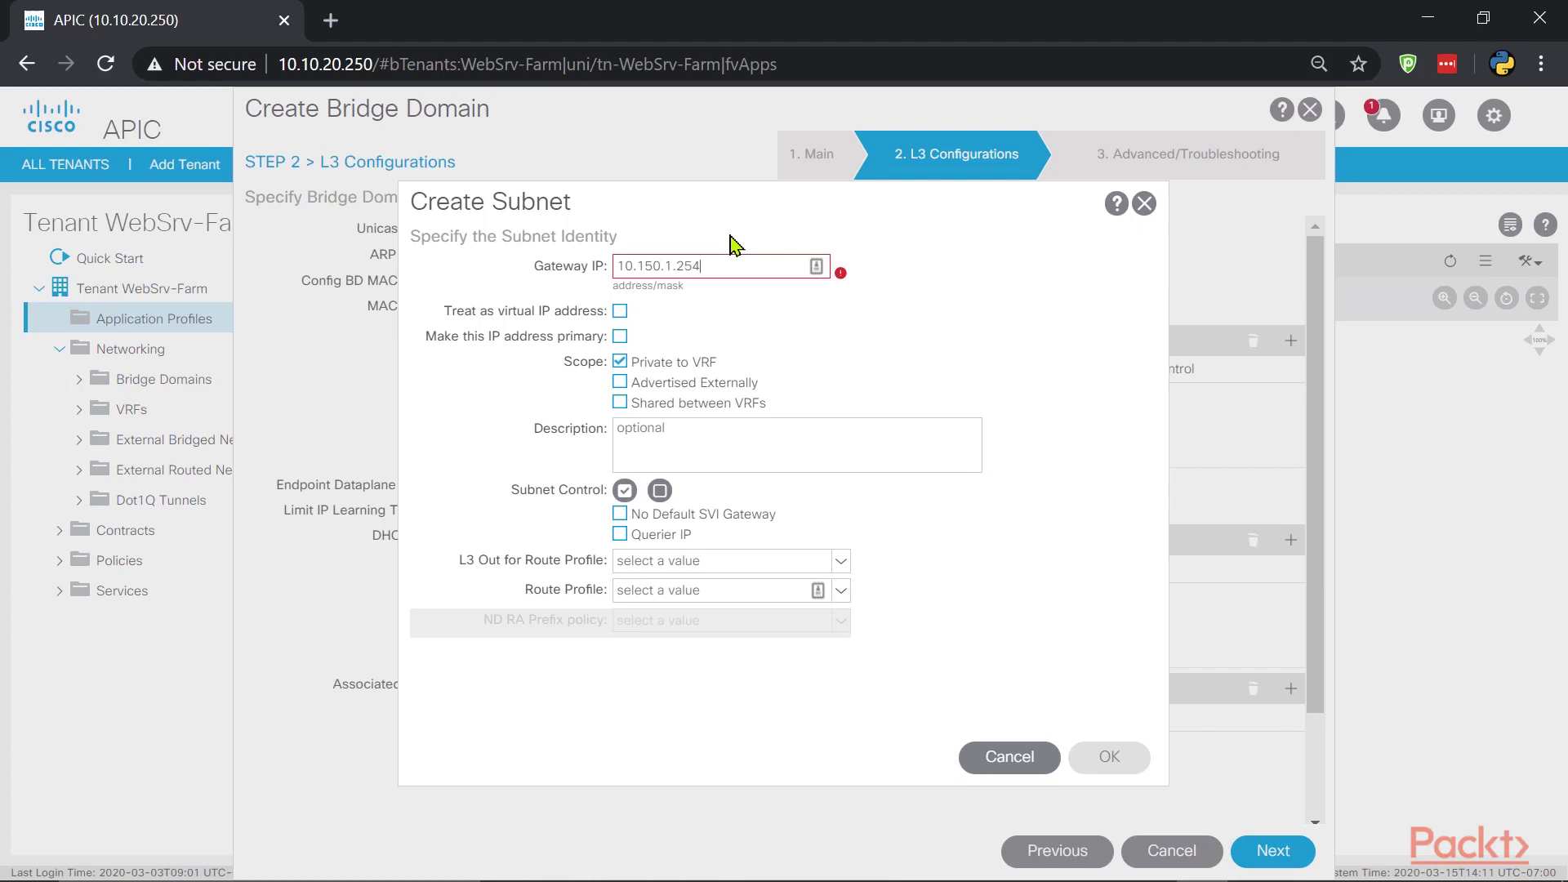
type("/24")
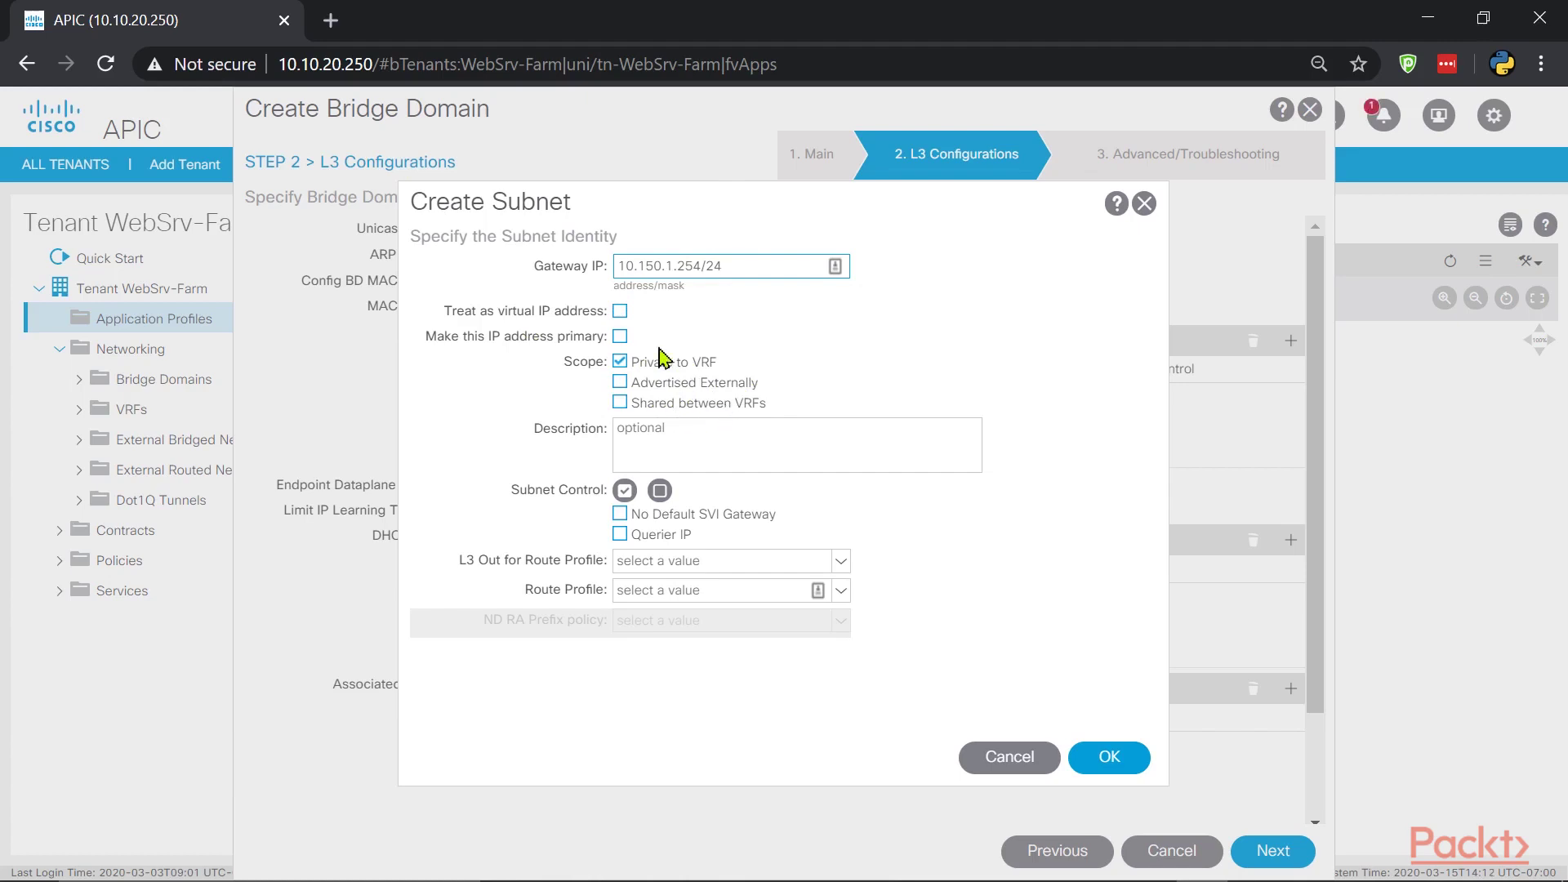
left_click(1098, 758)
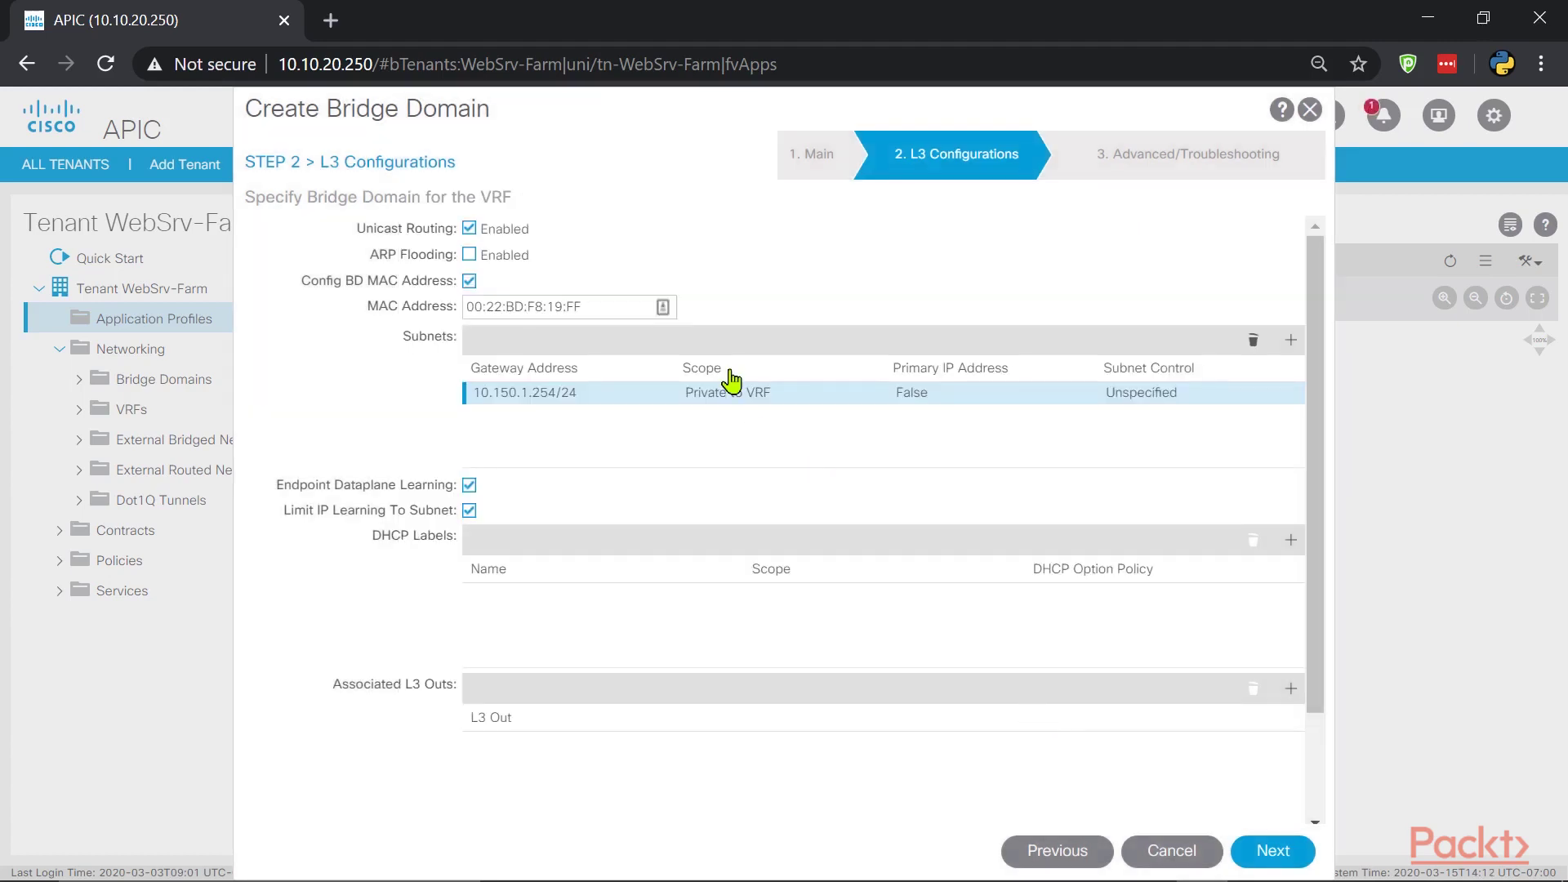
left_click(1280, 862)
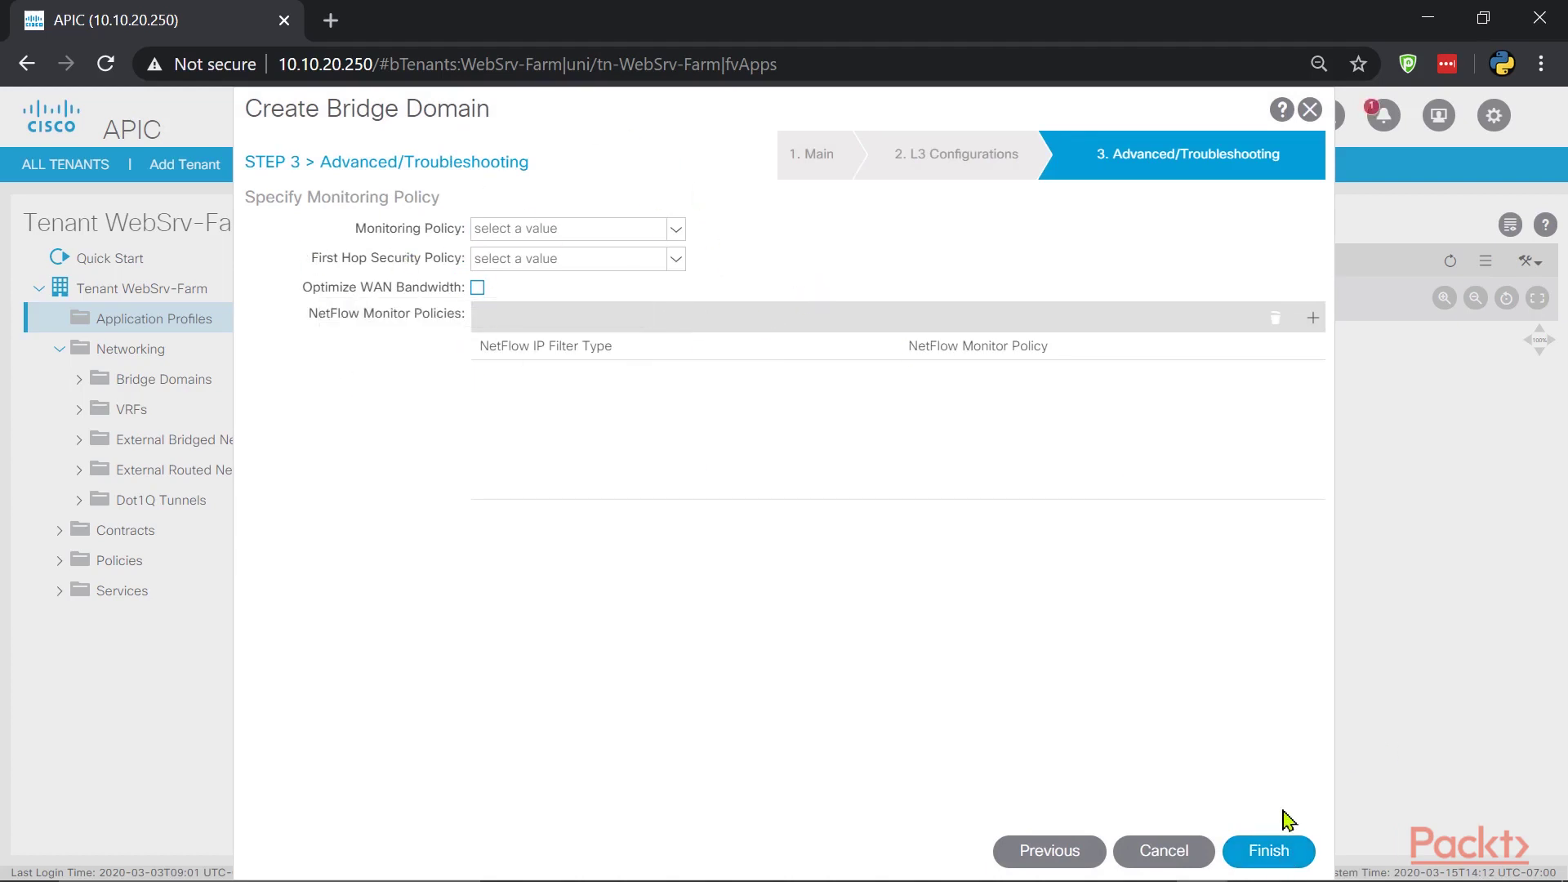
left_click(1287, 848)
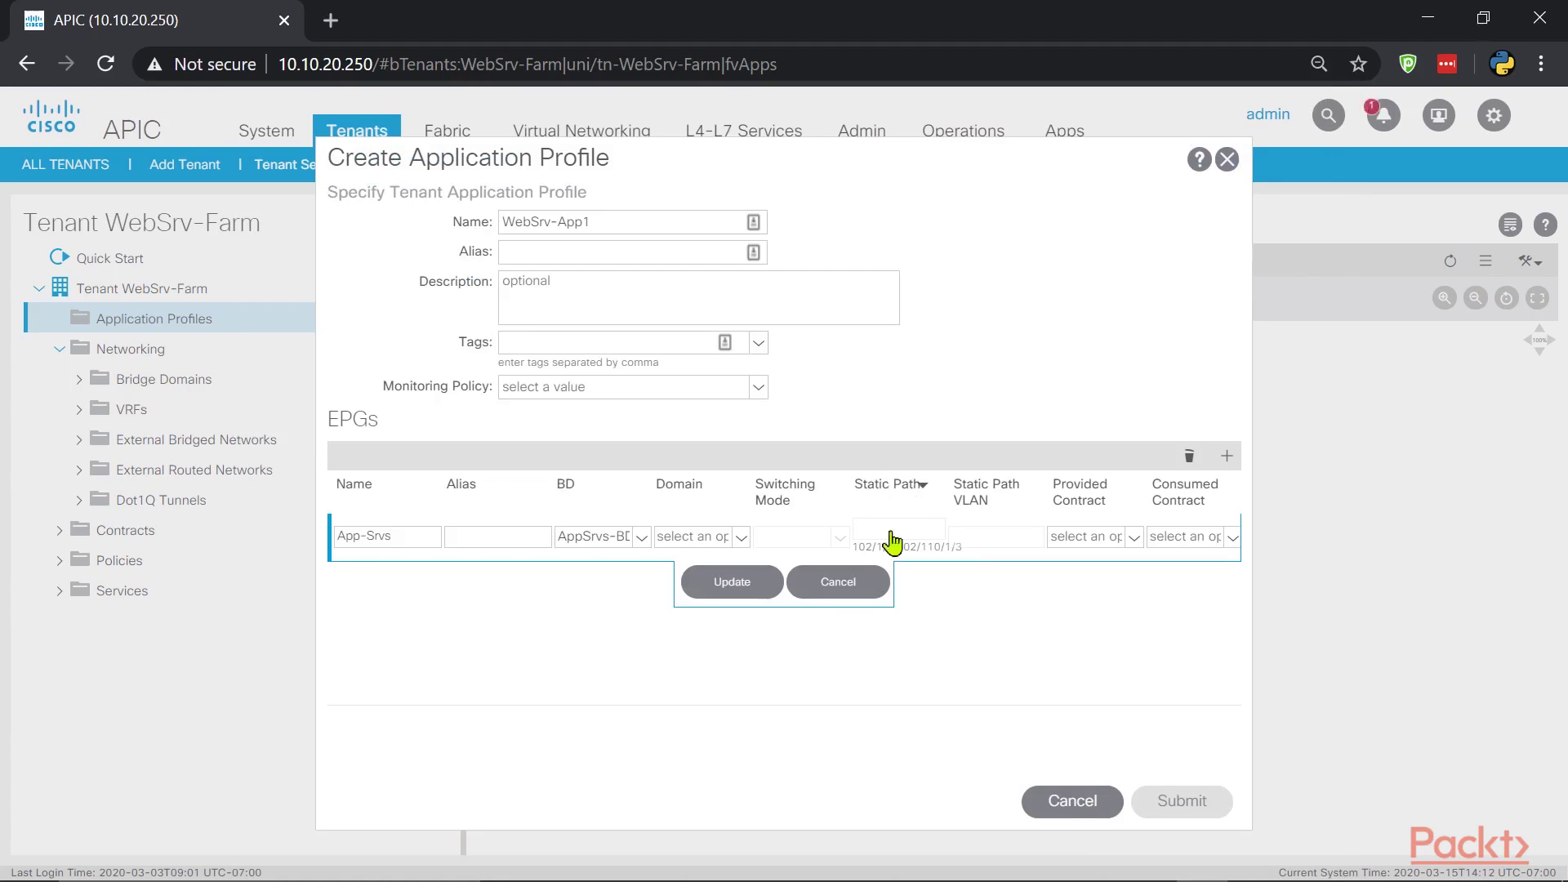
Step: Assign the ESXi-vSwitch1 (Physical) domain to the App-Srvs EPG, submit the application profile and expand WebSrv-App1 in the tenant tree
left_click(715, 589)
left_click(606, 540)
left_click(657, 537)
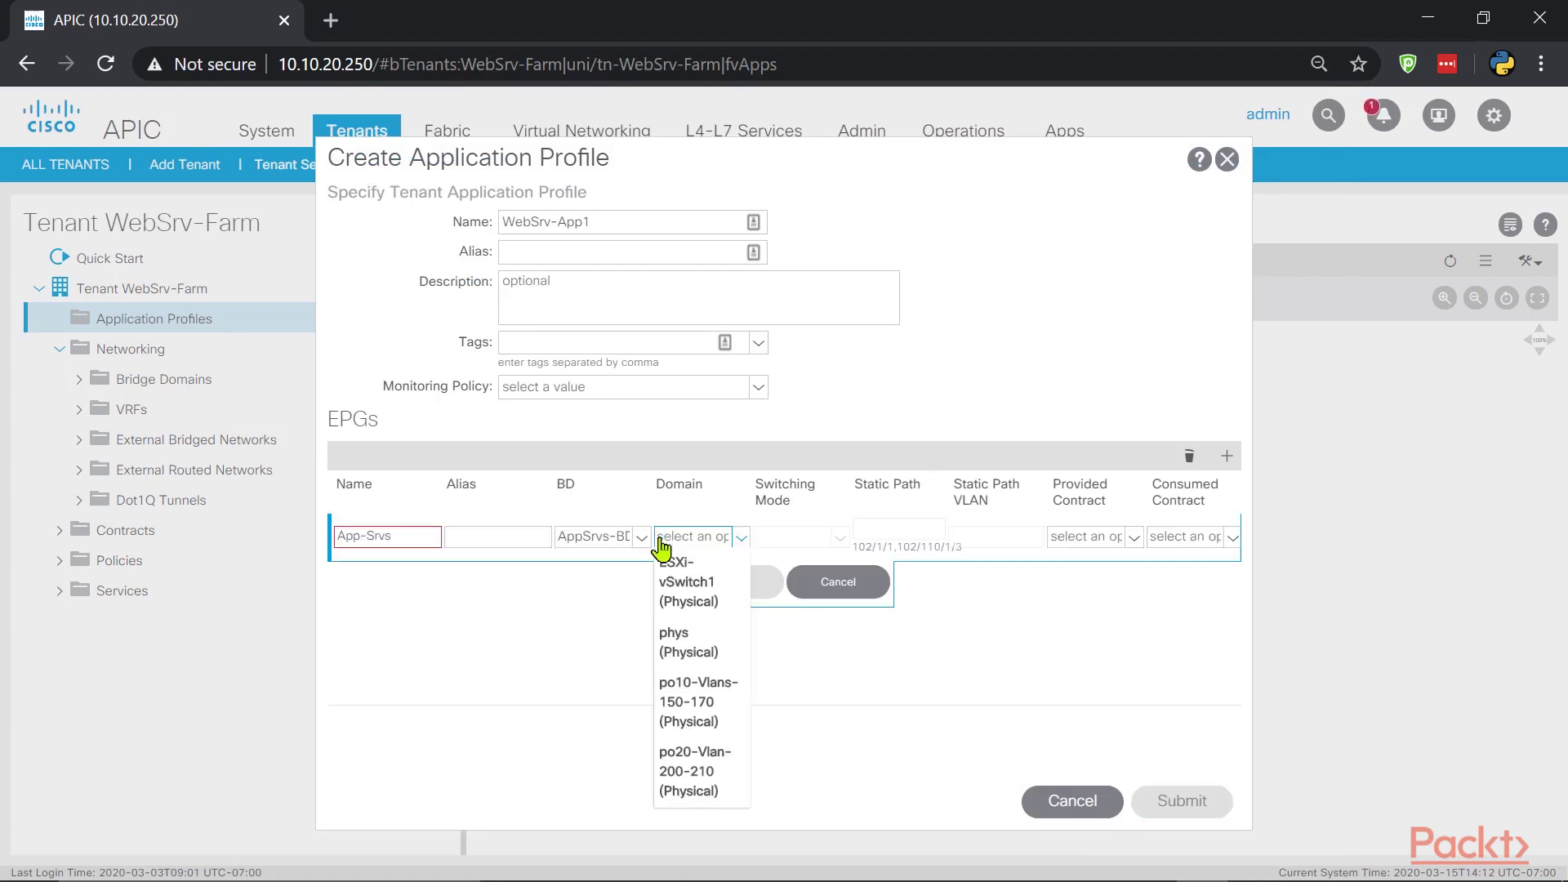
left_click(708, 572)
left_click(735, 589)
left_click(1217, 813)
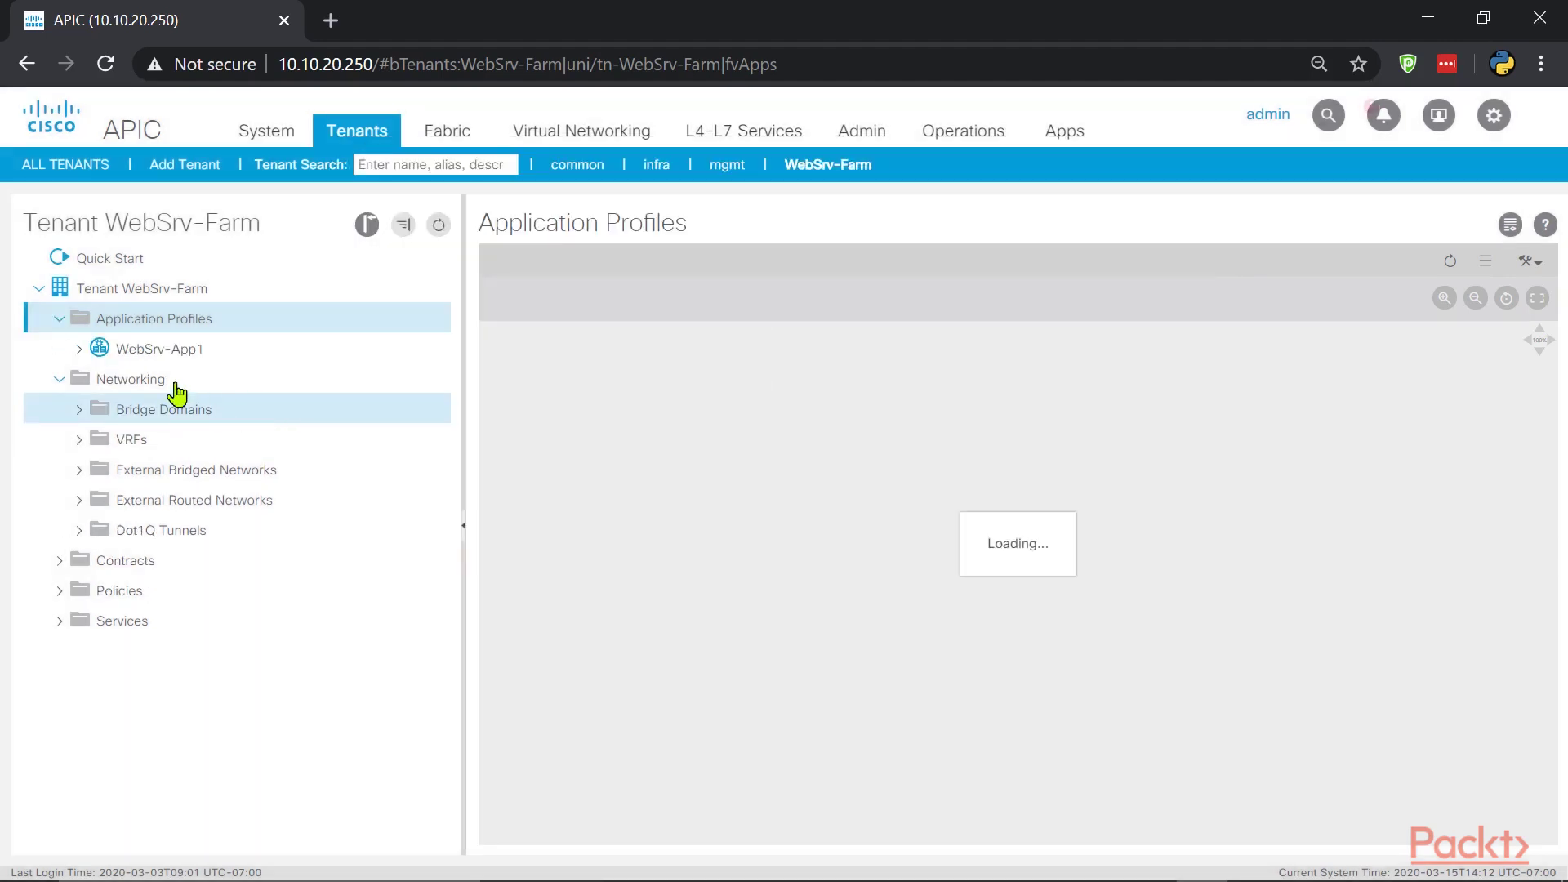
left_click(79, 349)
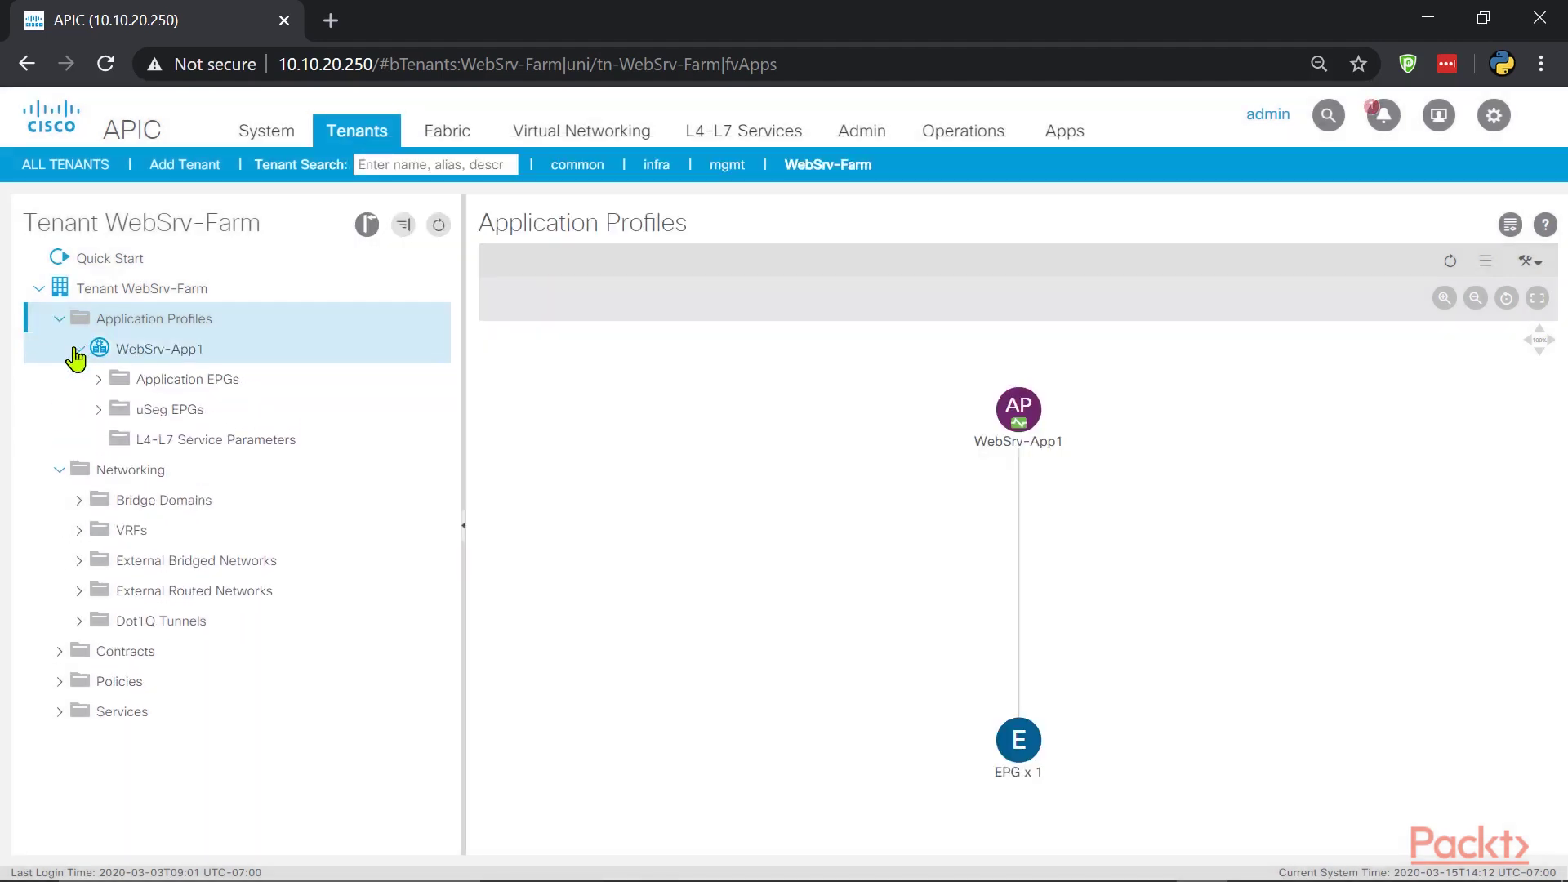
Step: Expand the application EPGs of WebSrv-App1 down to App-Srvs and start a new application EPG named DB-Srvs
left_click(155, 381)
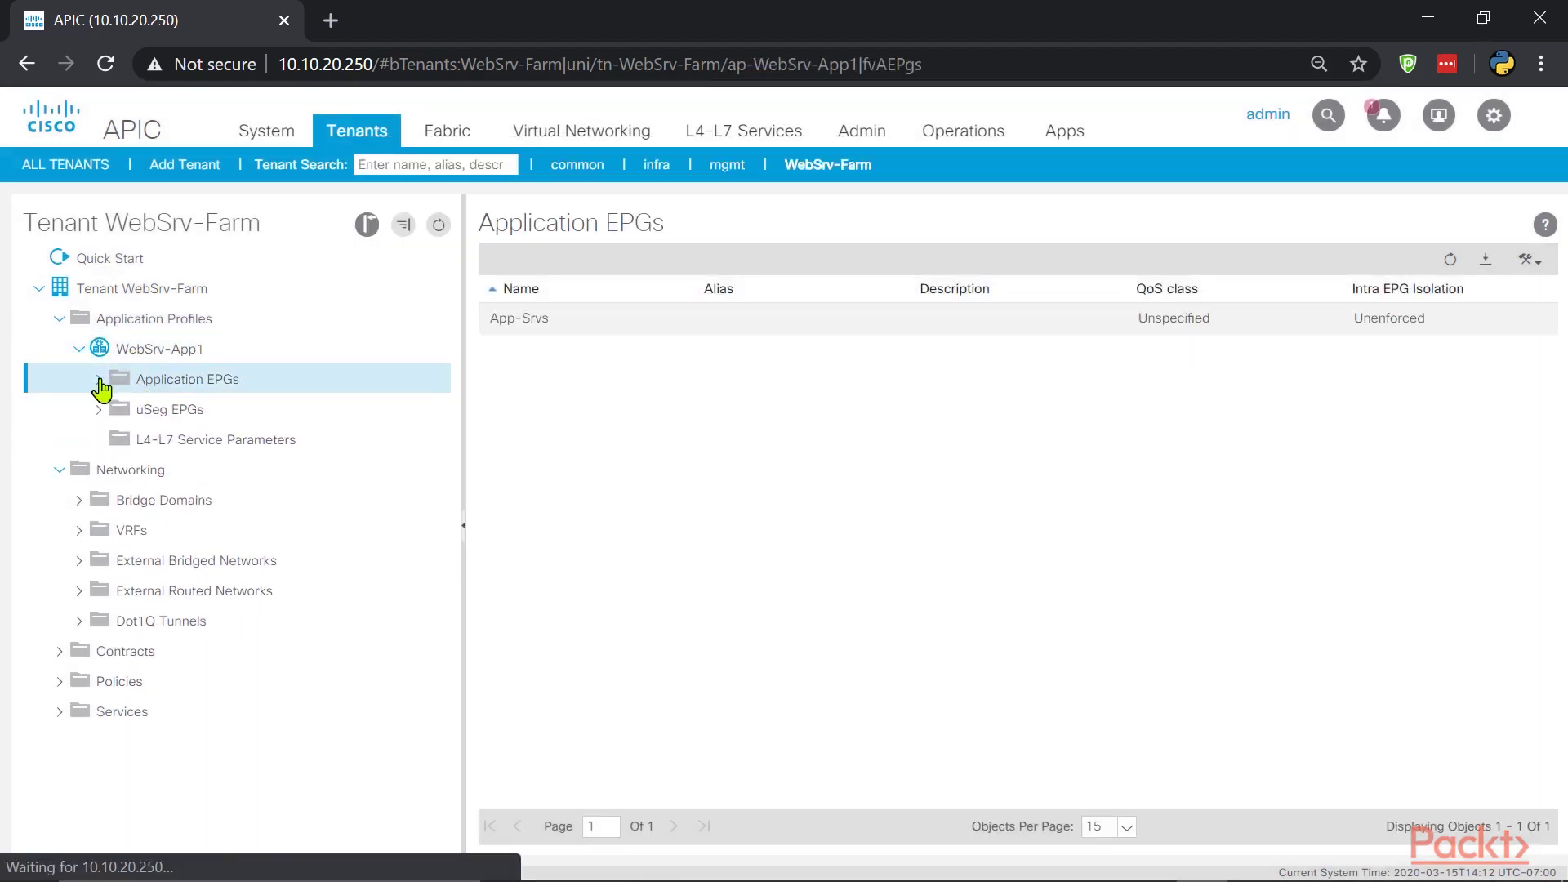
left_click(120, 409)
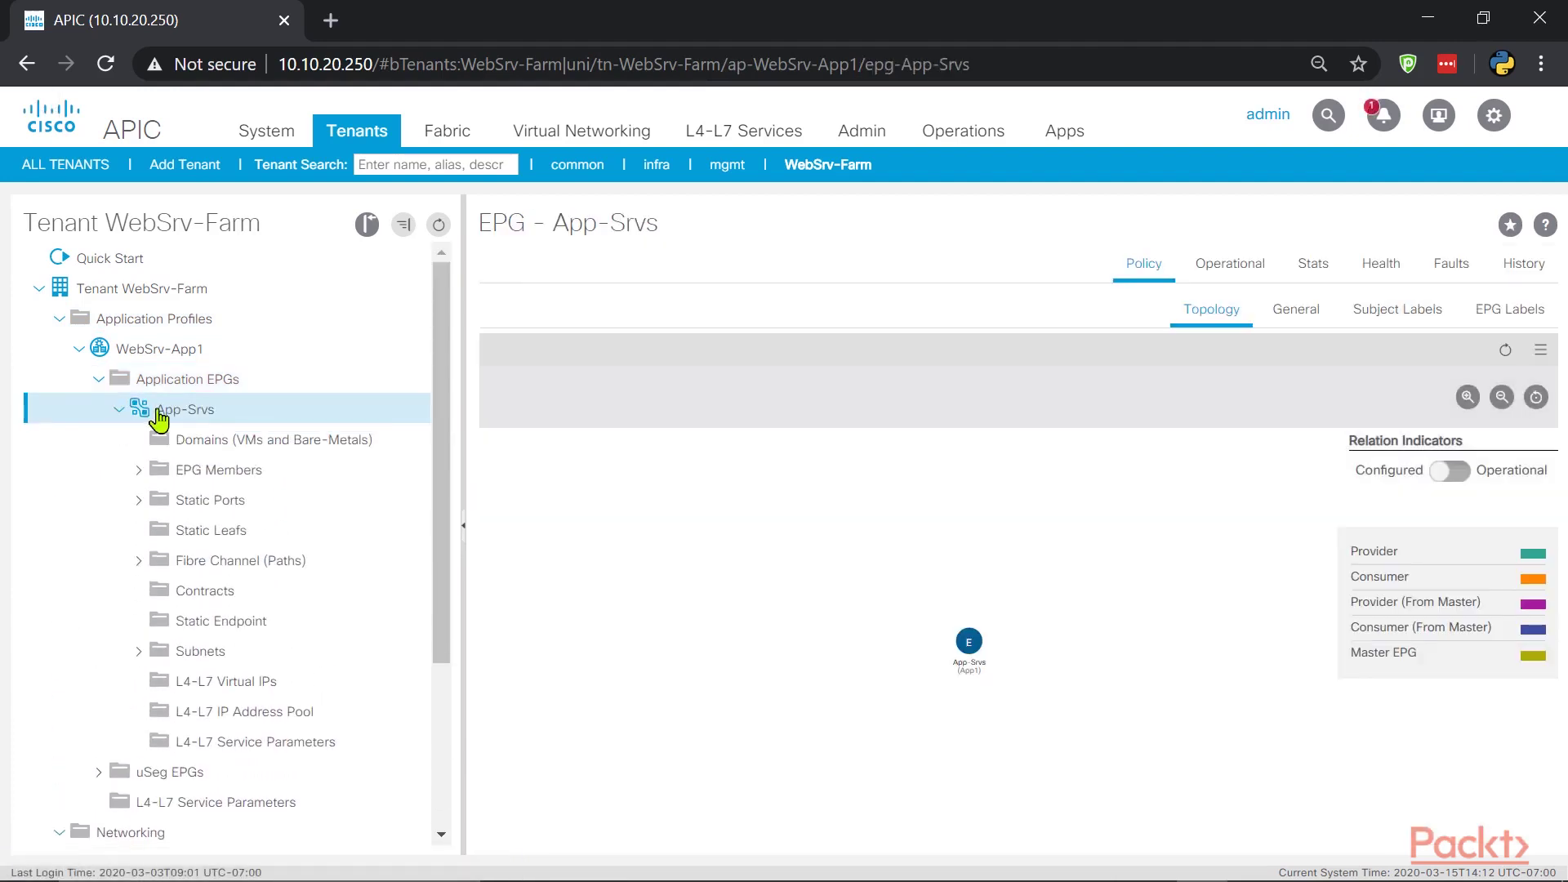
left_click(210, 381)
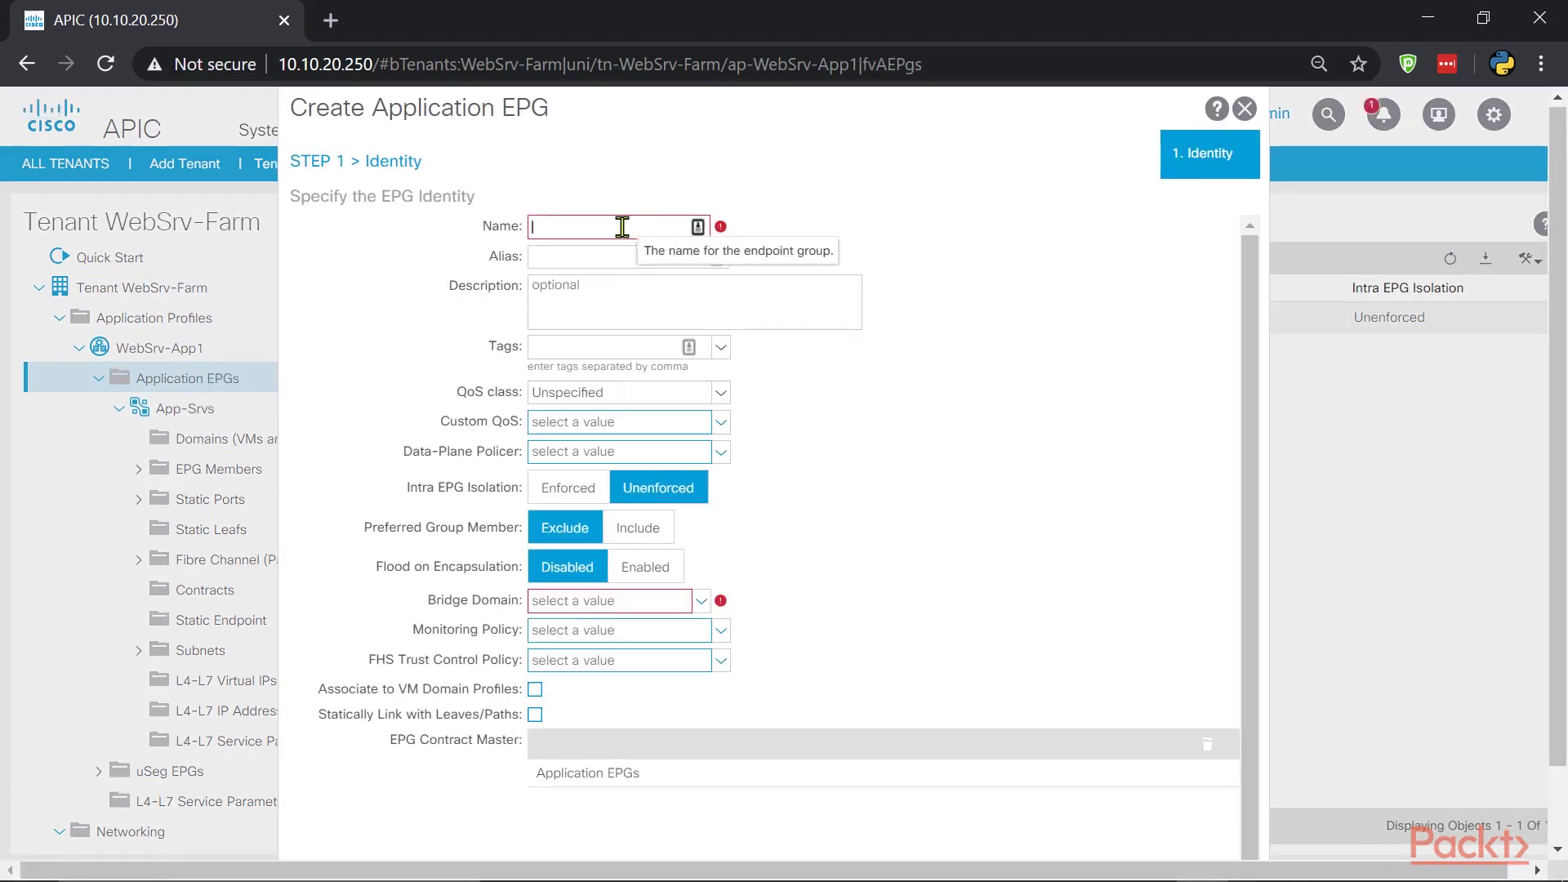
left_click(624, 223)
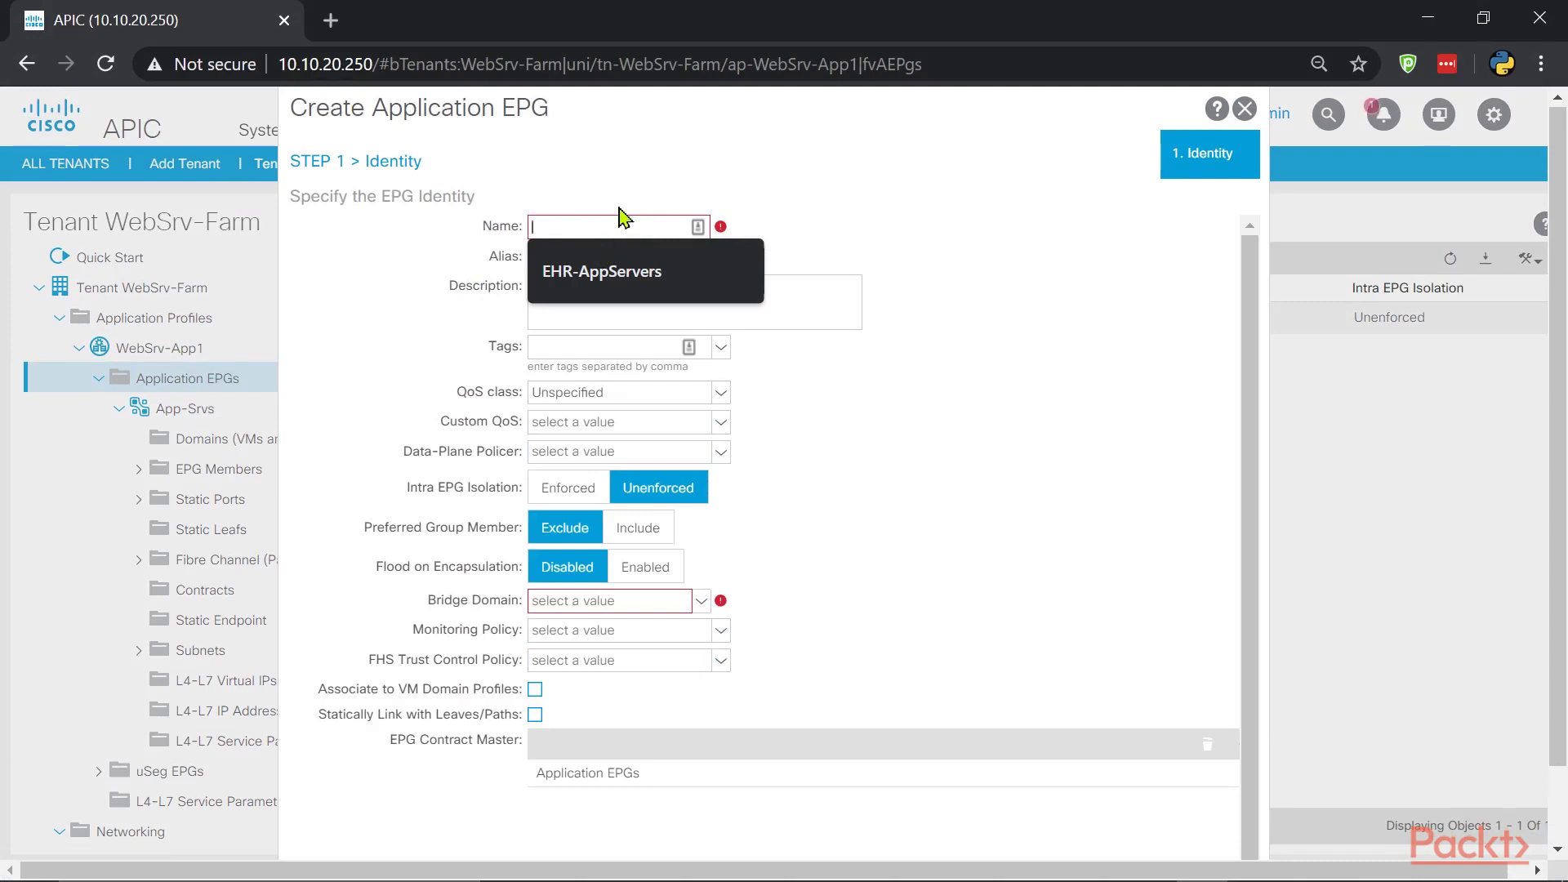
type("DB-Srvs")
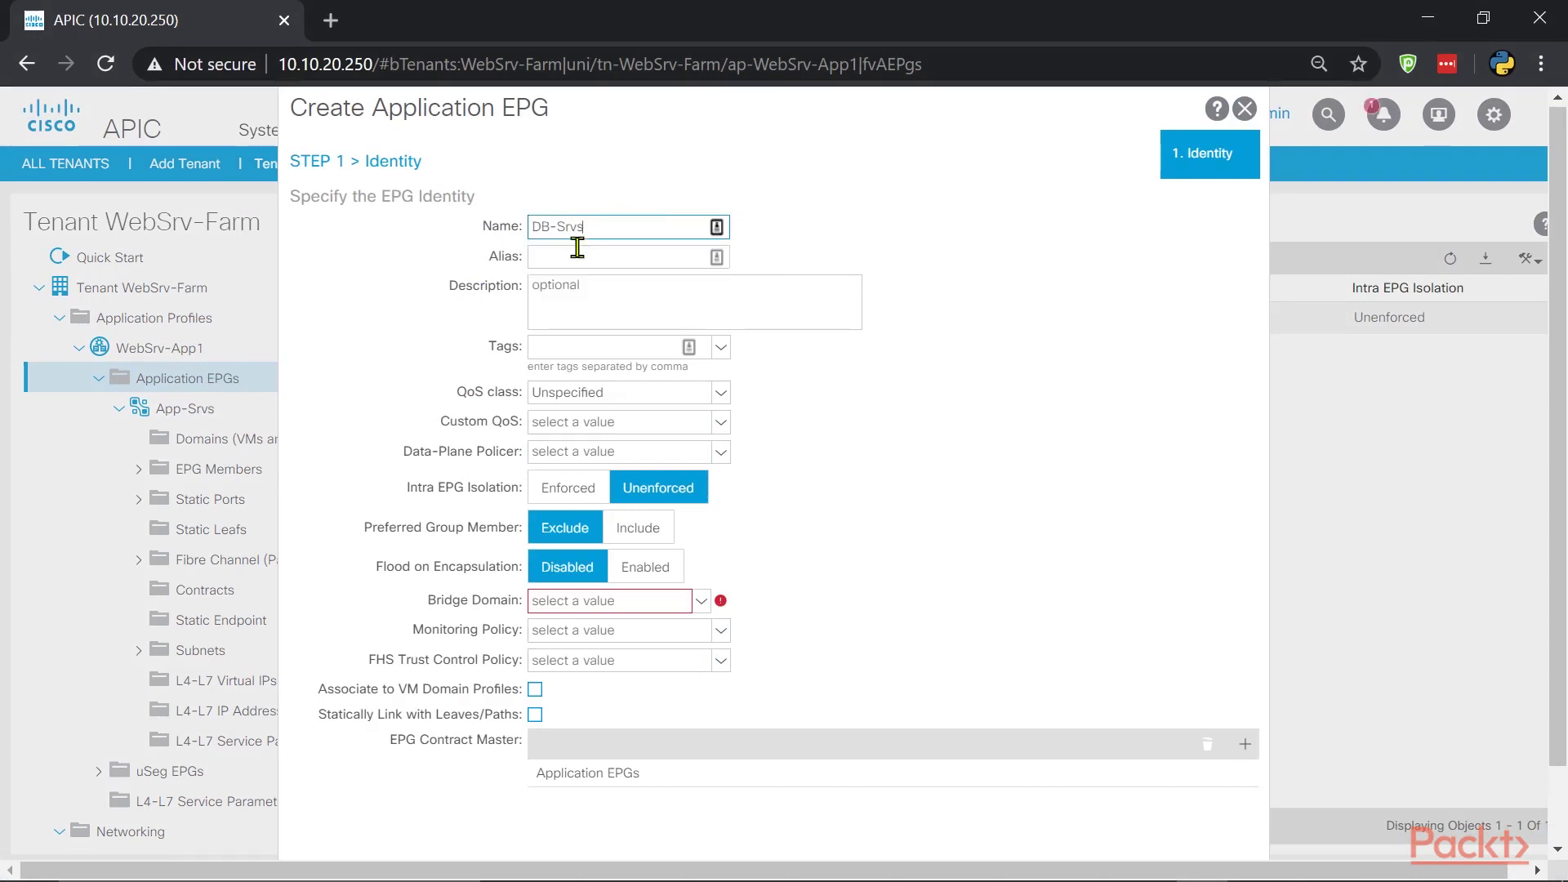
Step: Start a new bridge domain named DB-Srvs-BD for the DB-Srvs EPG, using VRF WebSrv-Farm-VRF, and continue to its L3 configuration
left_click(599, 601)
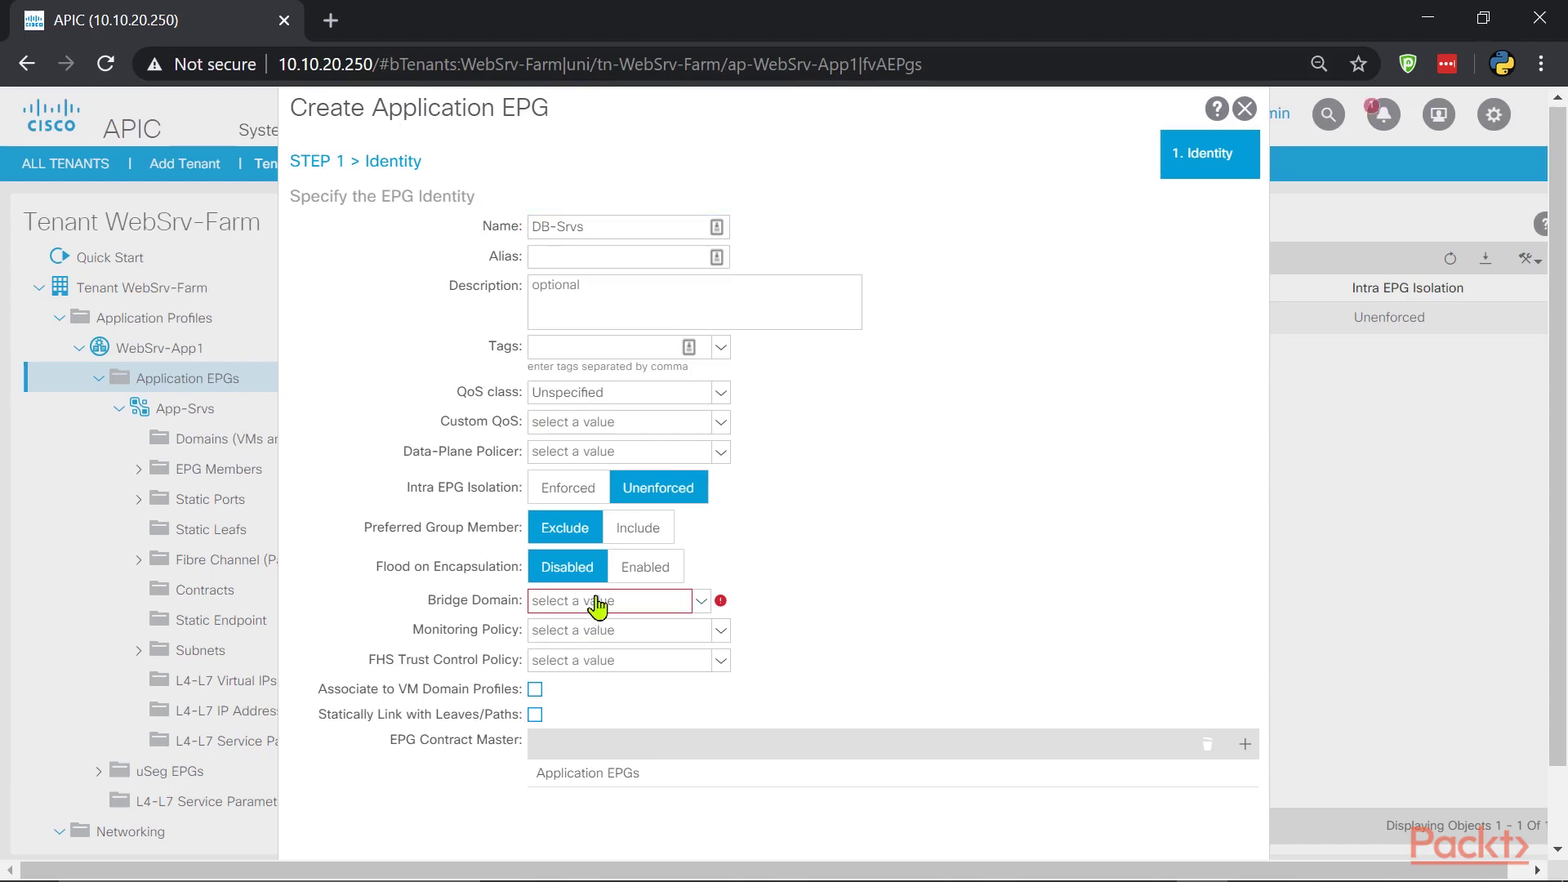
left_click(609, 748)
left_click(586, 237)
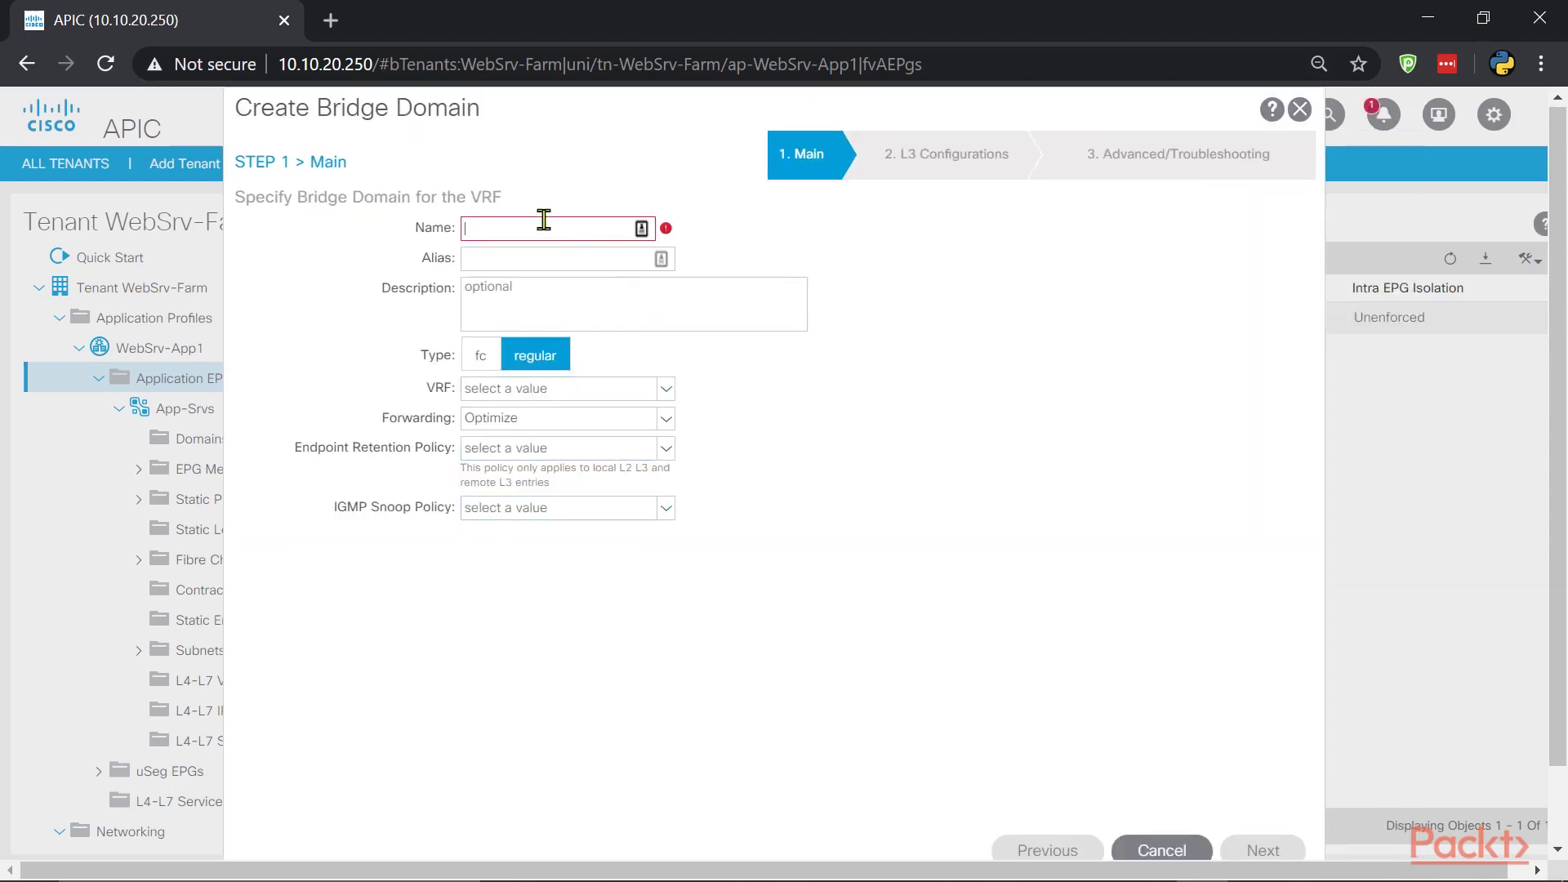
type("DB-Srvs-BD")
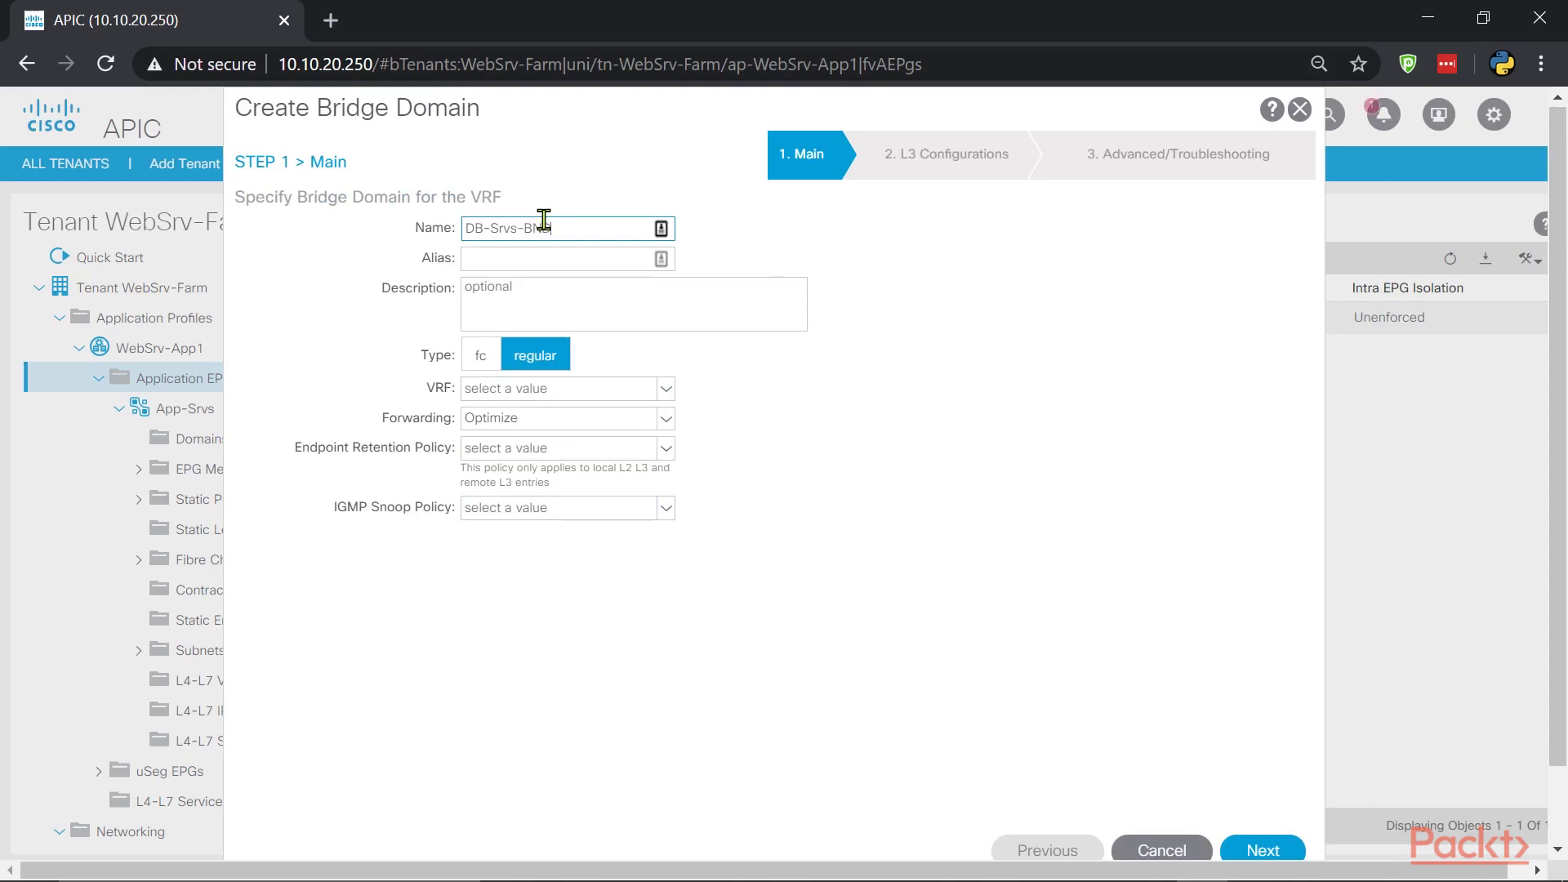
left_click(576, 390)
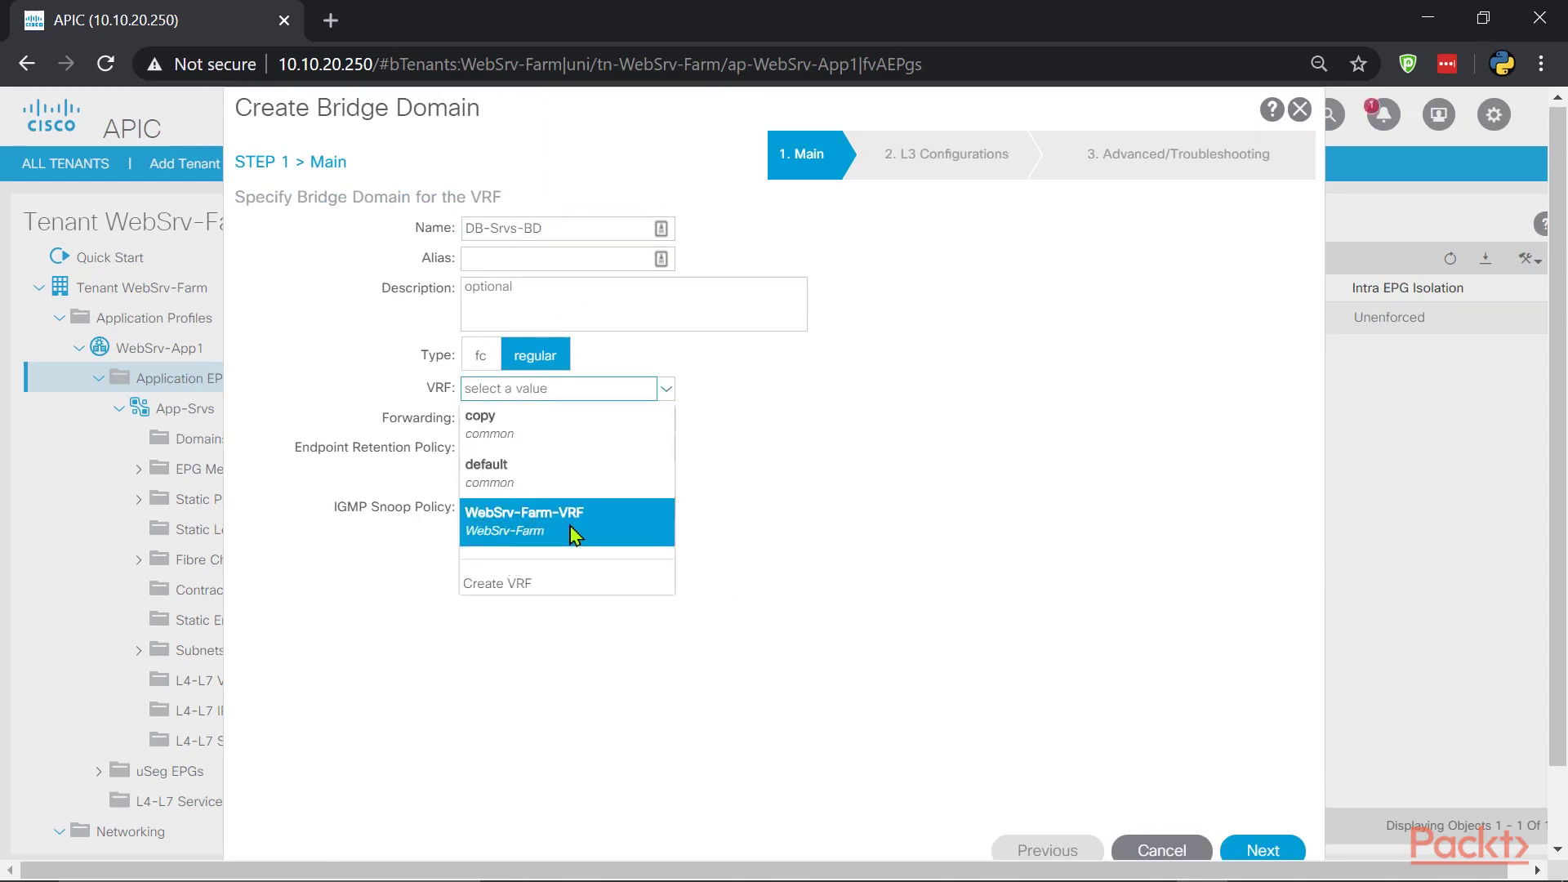
left_click(537, 529)
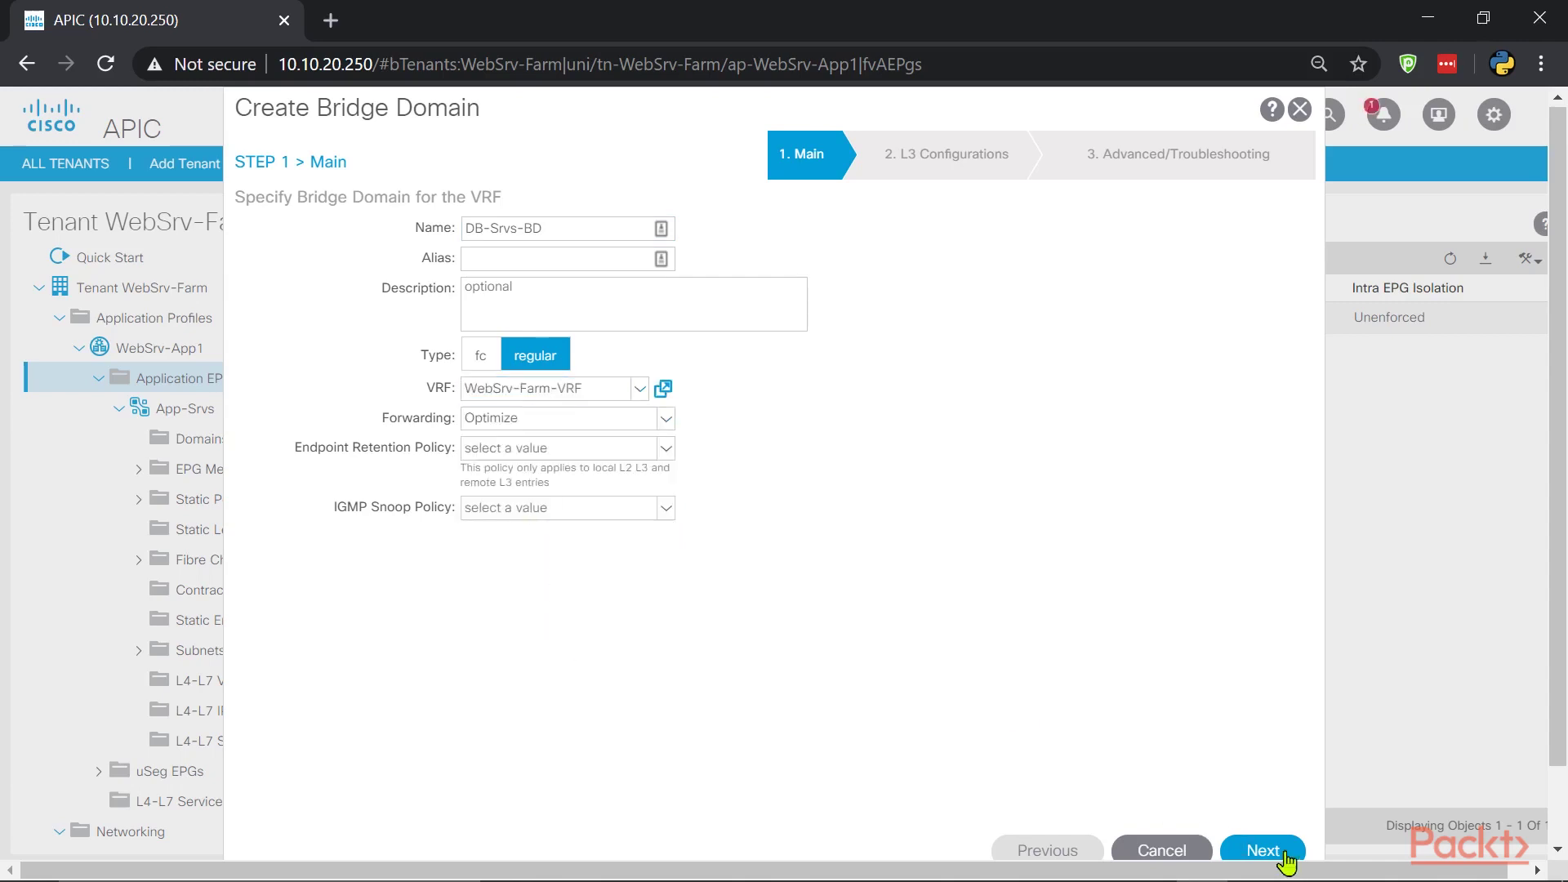
left_click(1257, 850)
Step: Add a subnet with gateway IP 10.170.1.254/24 to DB-Srvs-BD and finish the bridge domain with default advanced settings
type("10.170.1.")
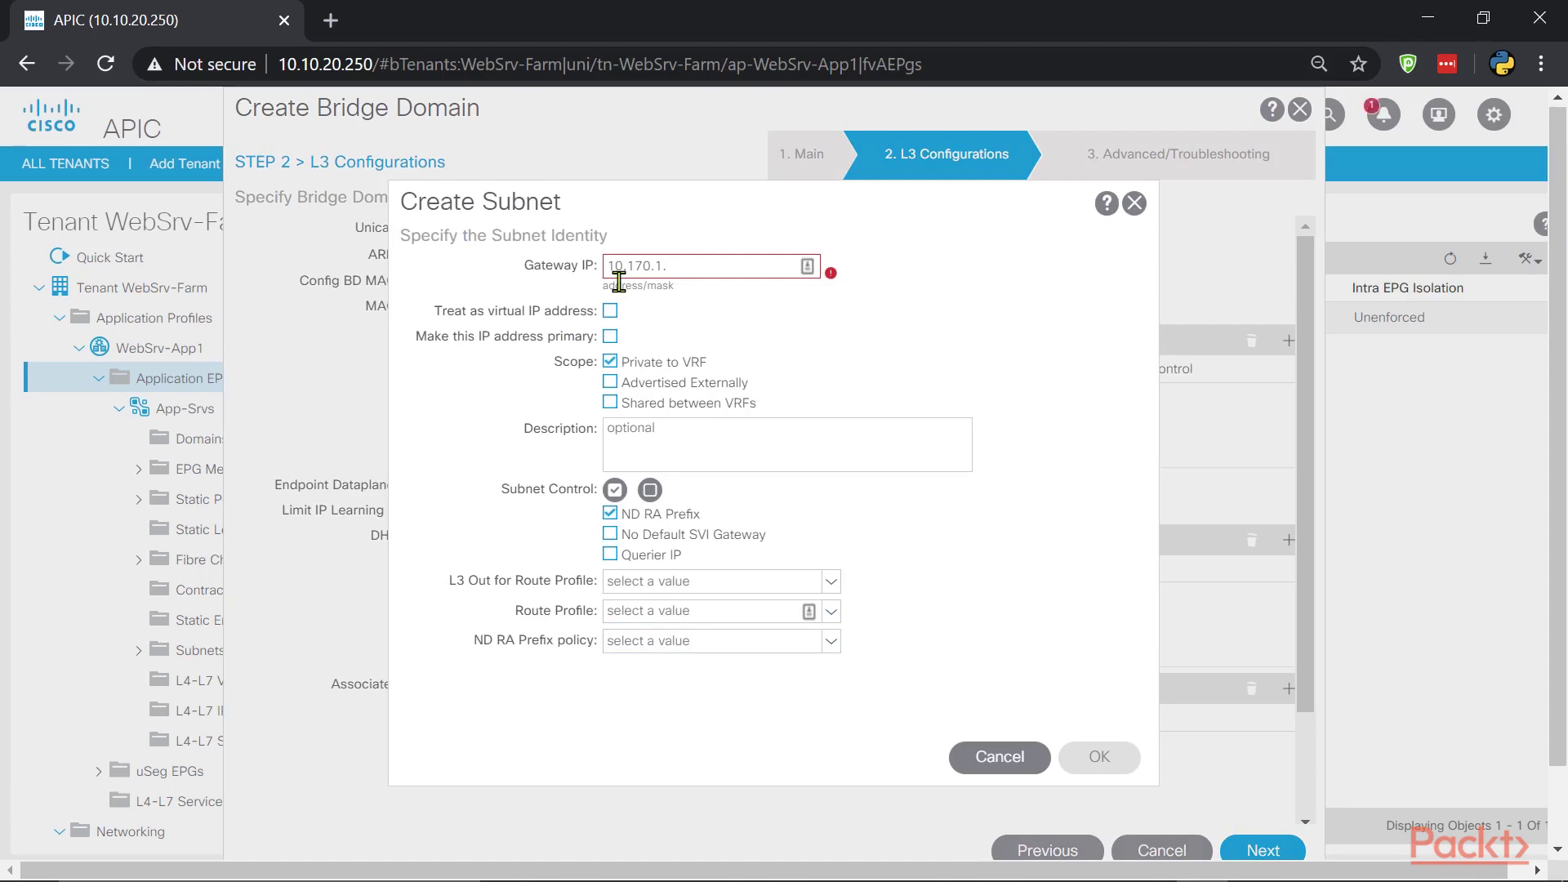
type("254/12")
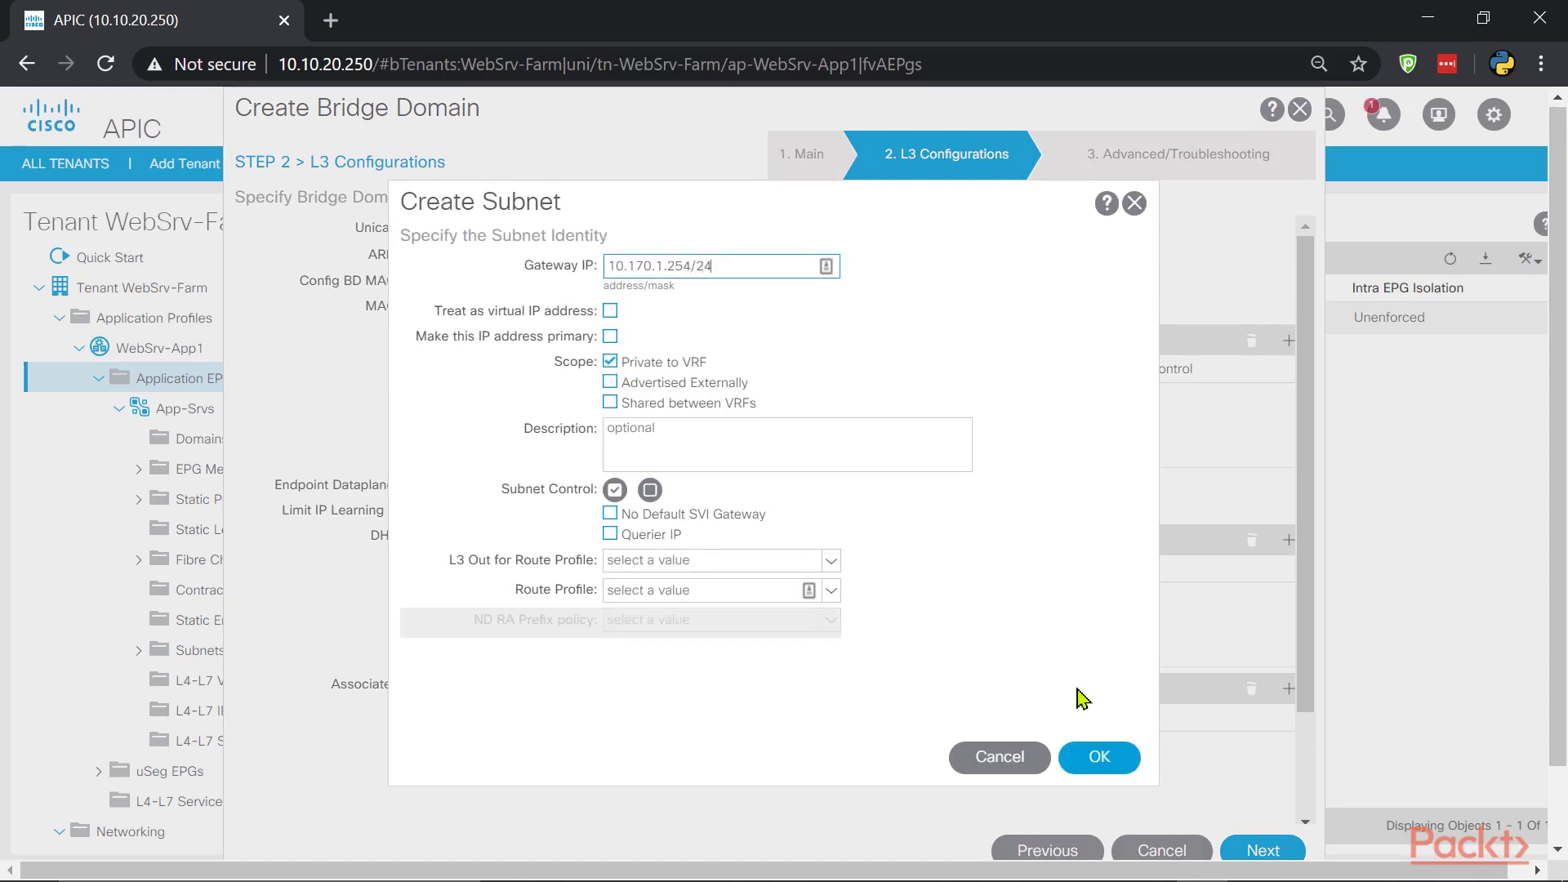
left_click(1099, 757)
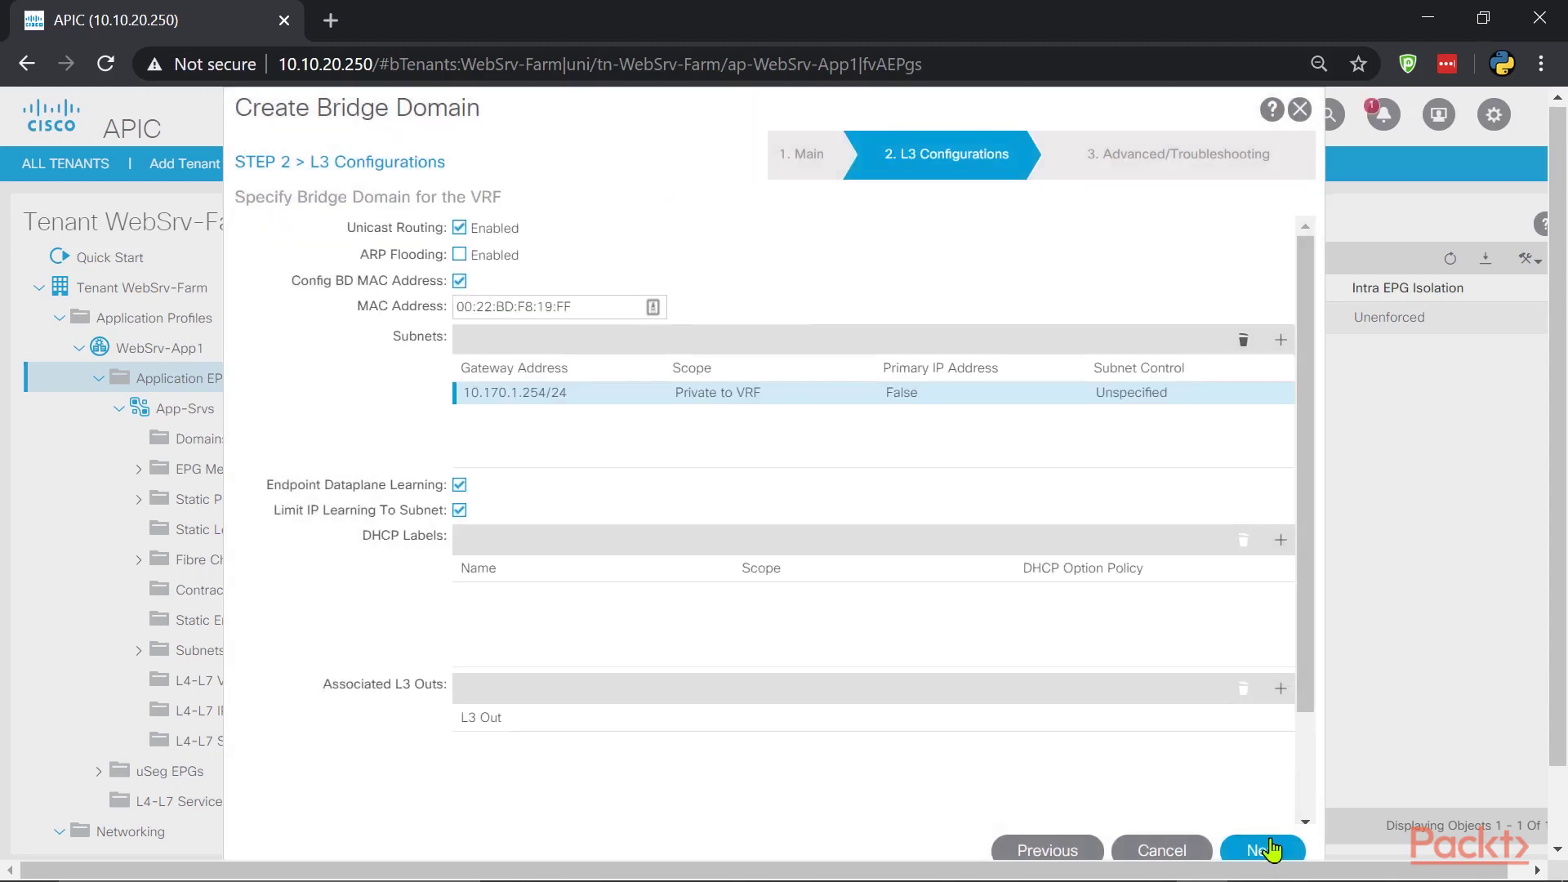
left_click(1269, 850)
left_click(1260, 852)
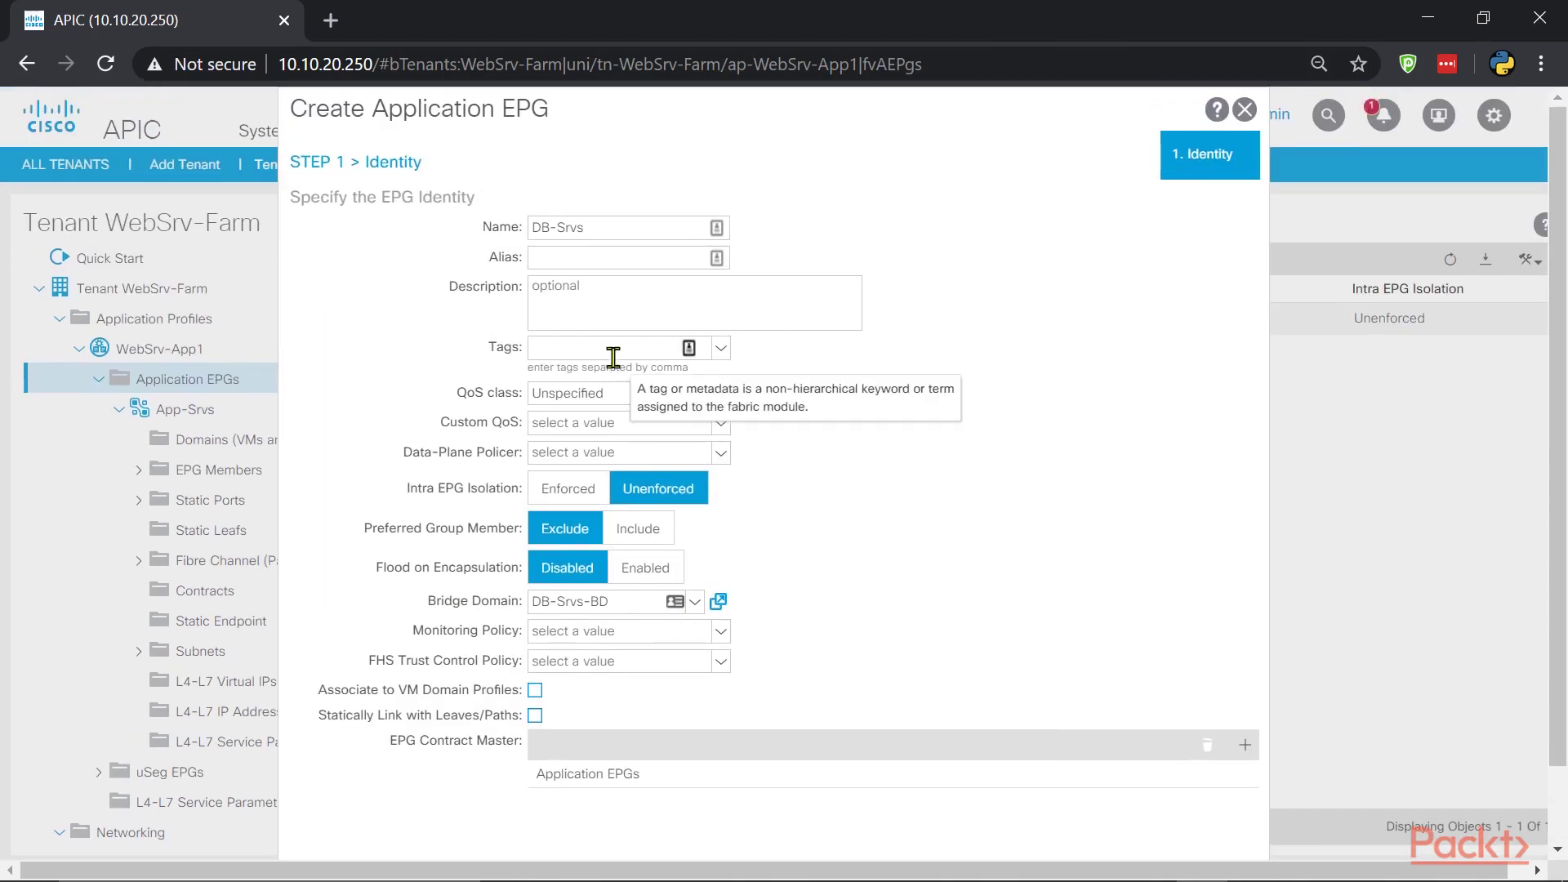
Step: Submit the DB-Srvs EPG, expand it in the tenant tree and review the folders of both application EPGs
scroll(1099, 859, "down", 1)
left_click(1219, 830)
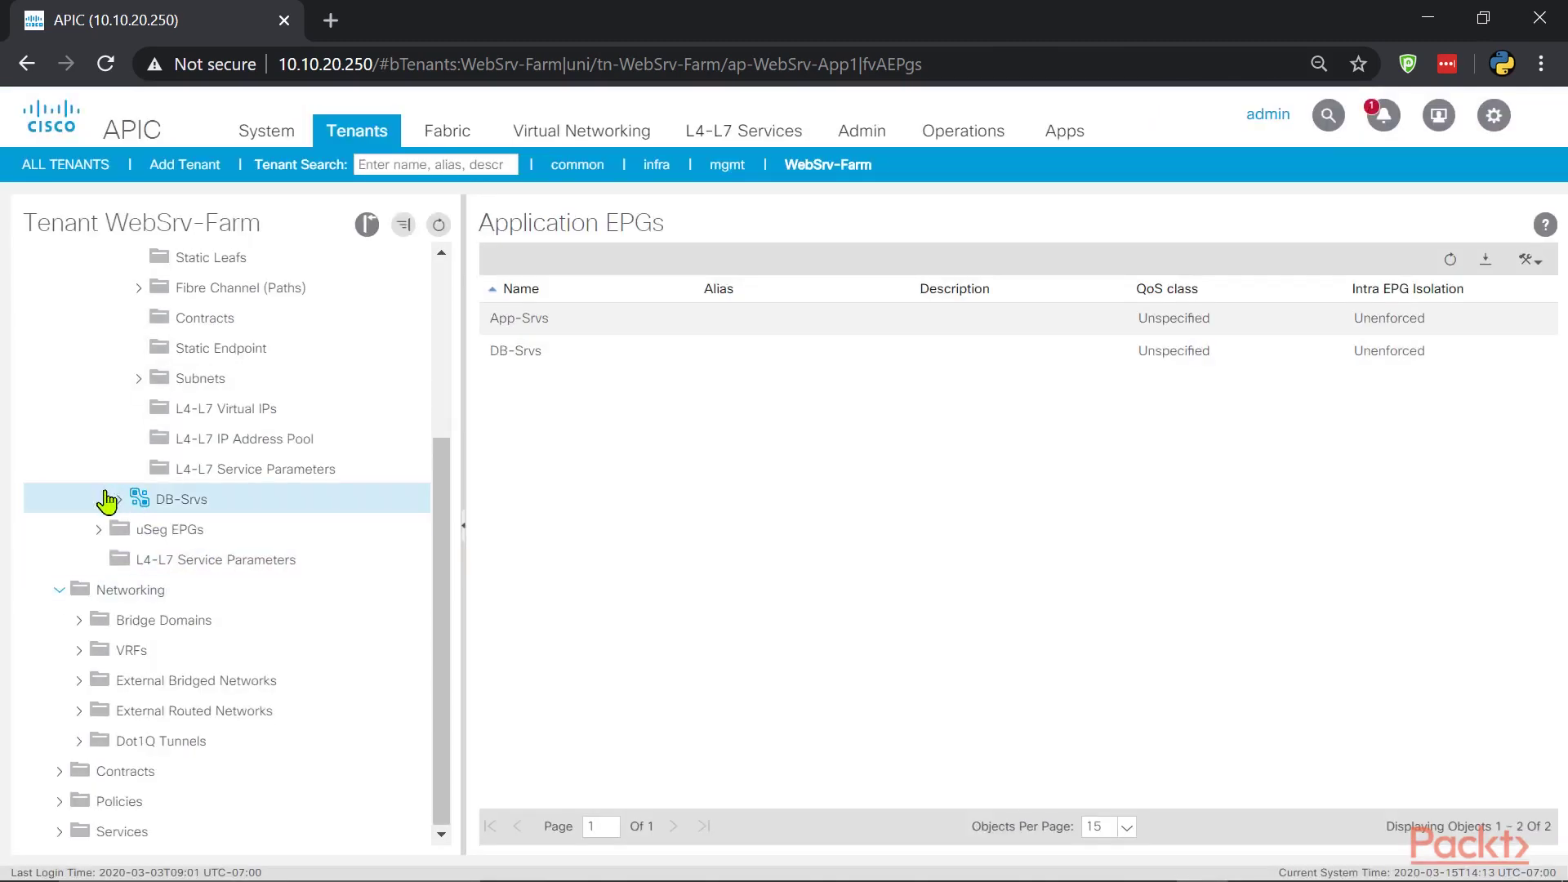
scroll(135, 433, "up", 3)
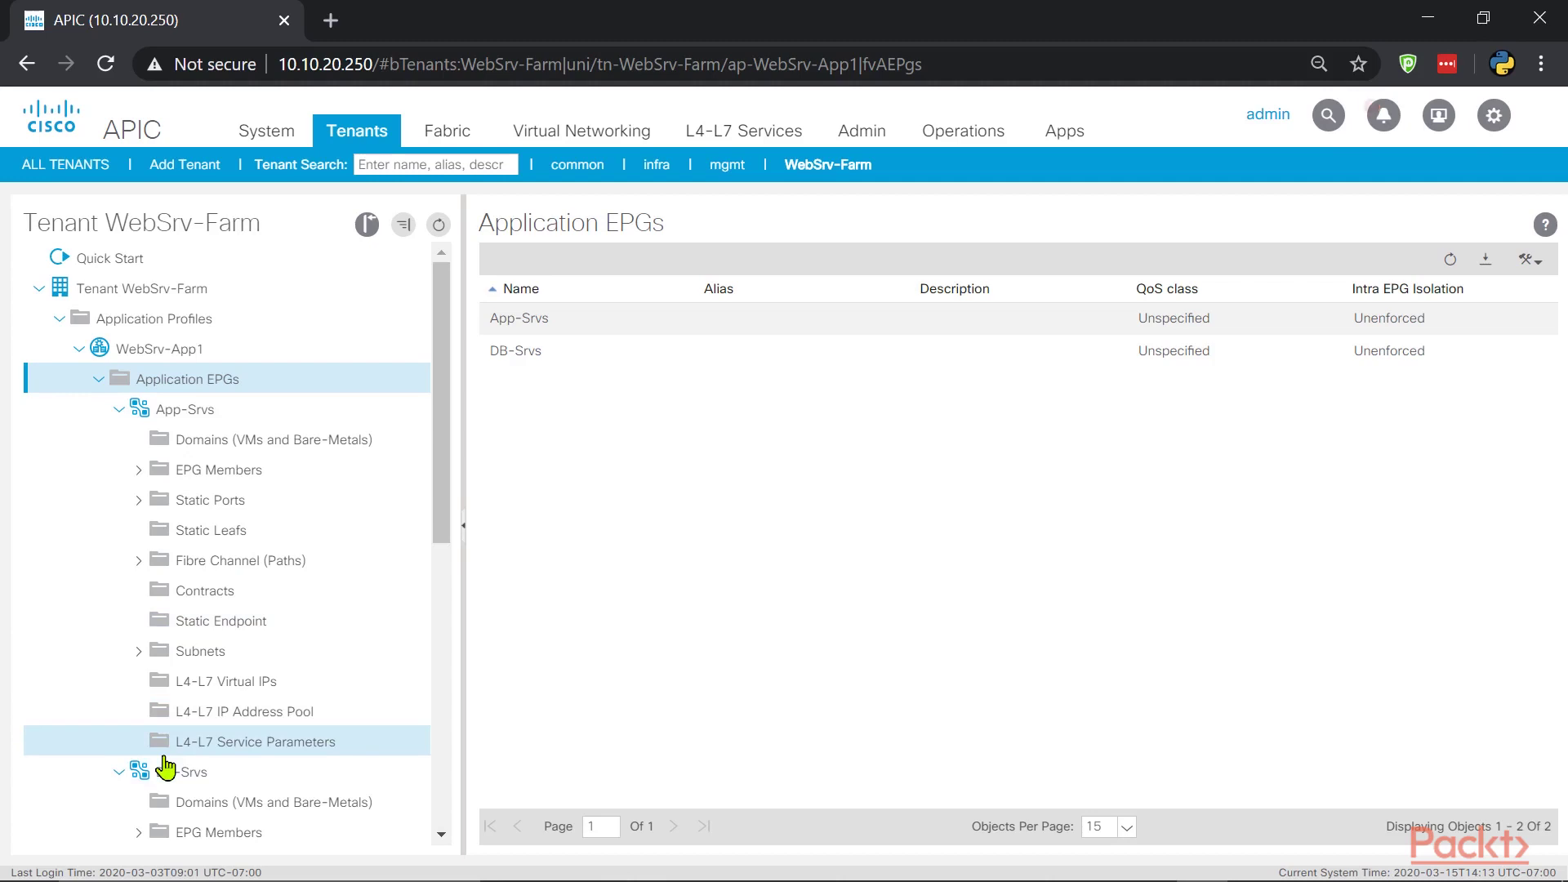
scroll(166, 768, "down", 3)
scroll(164, 451, "up", 3)
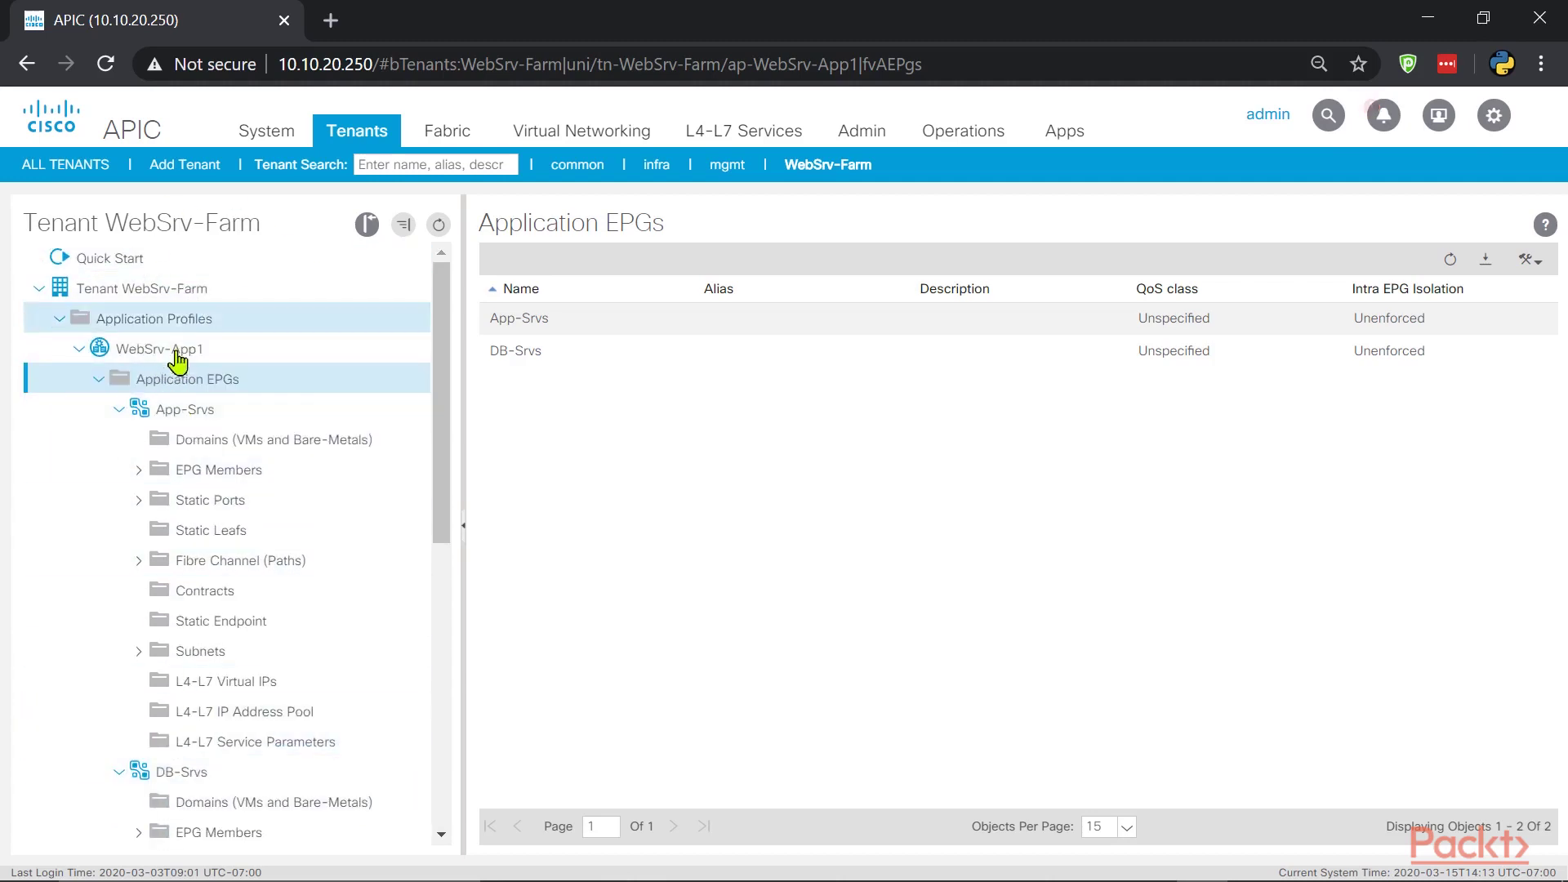
scroll(154, 655, "down", 3)
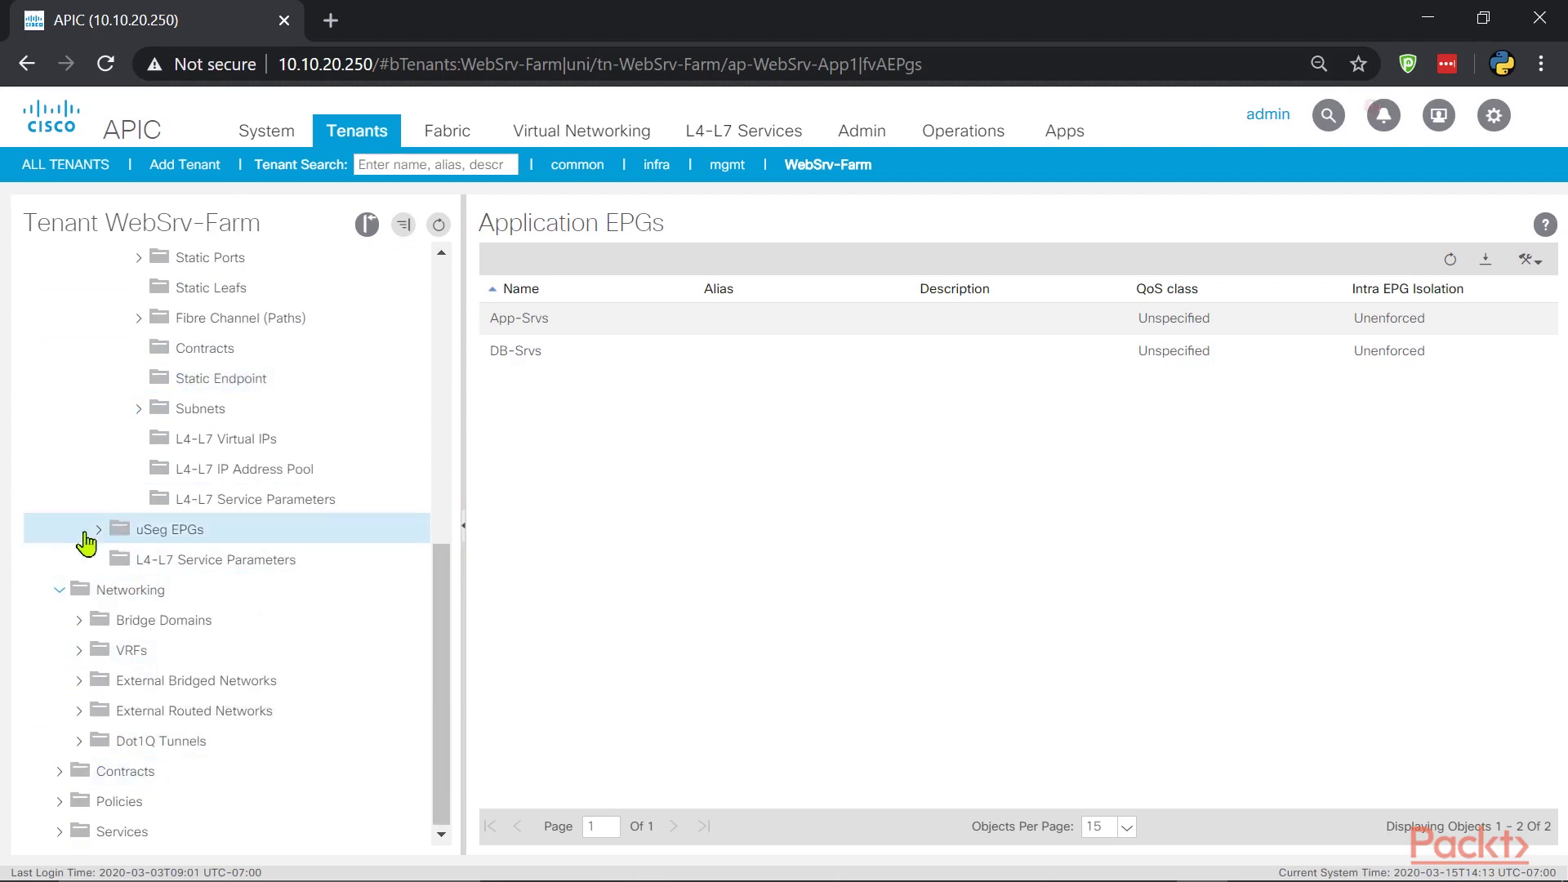
scroll(129, 550, "up", 3)
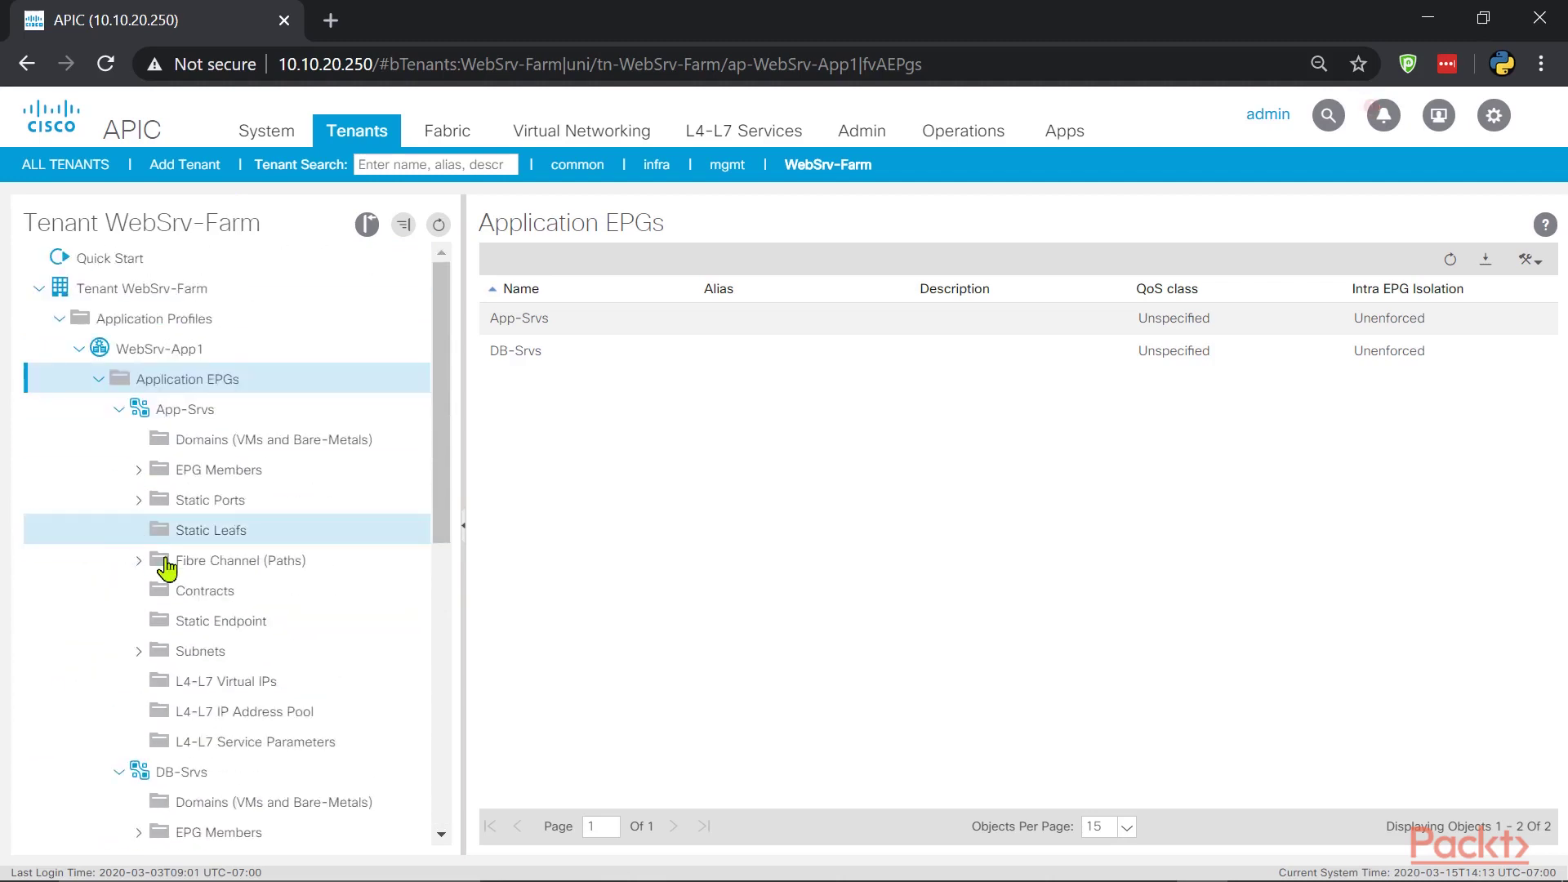